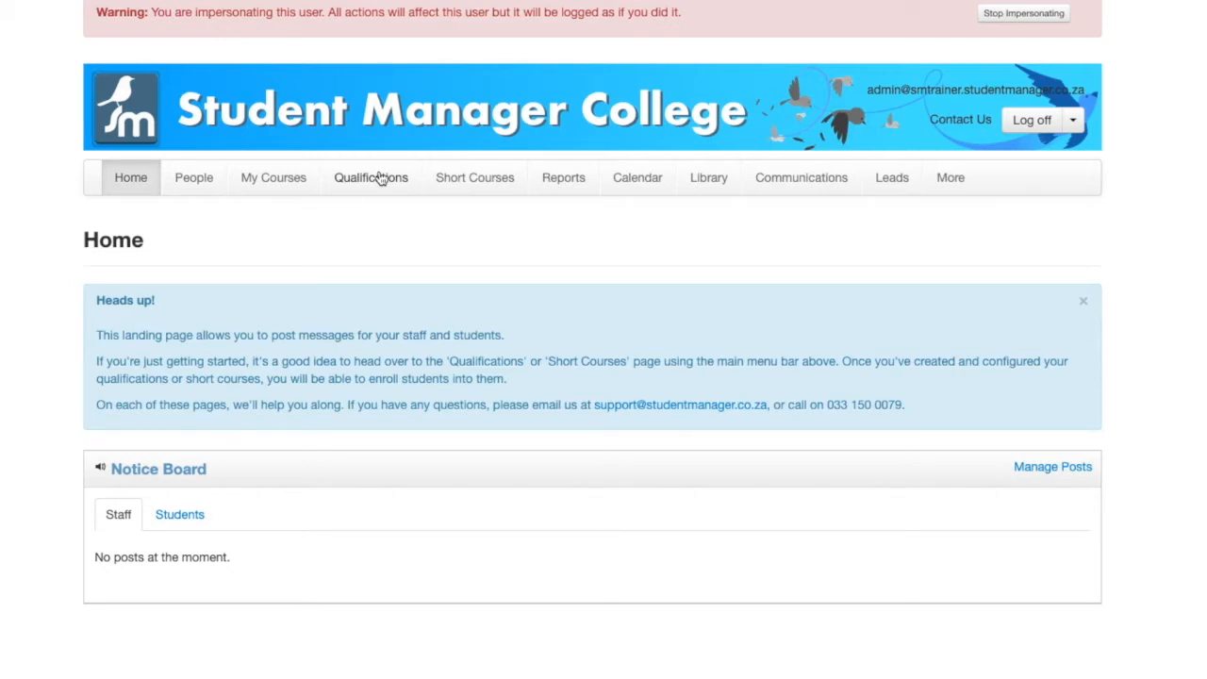
Step: Open the Qualifications section
{"action": "left_click", "coordinate": [380, 180]}
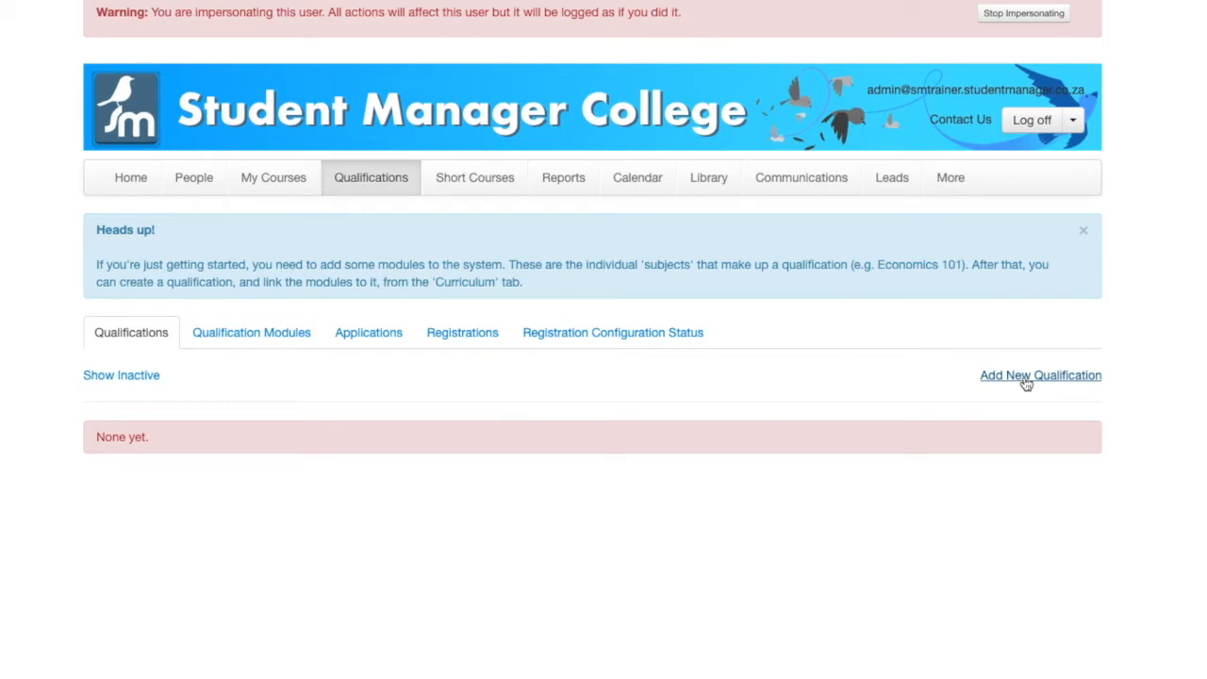
{"action": "left_click", "coordinate": [1062, 376]}
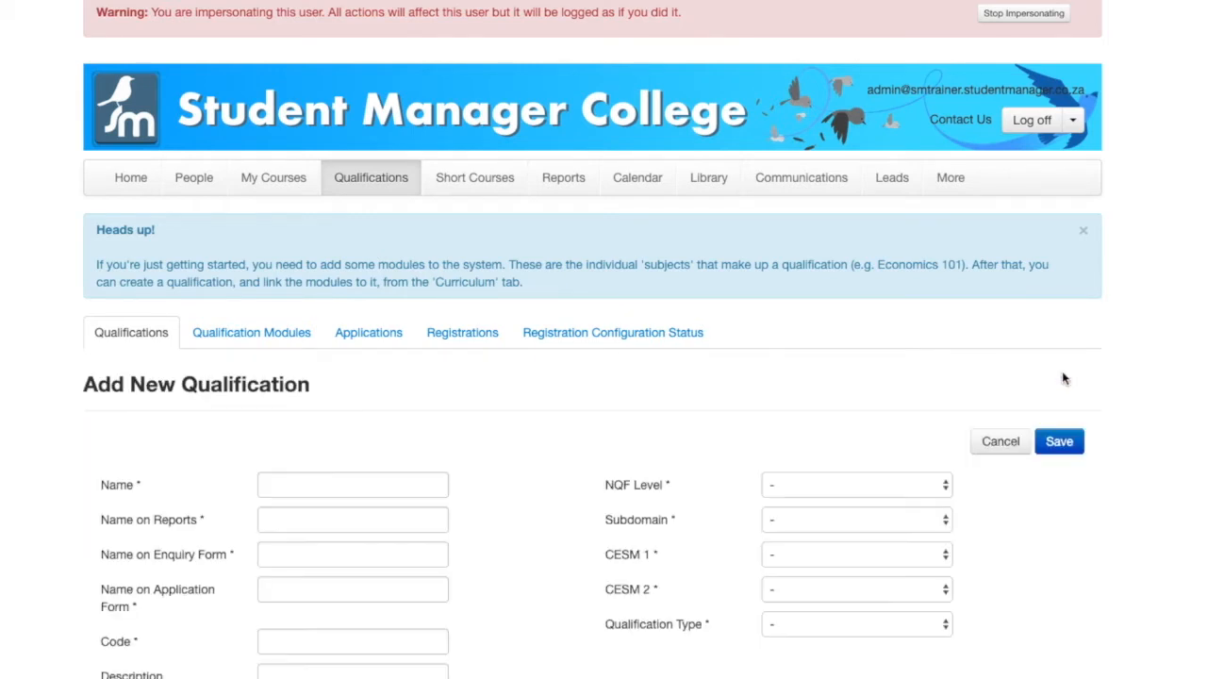
{"action": "scroll", "coordinate": [865, 359], "scroll_direction": "down", "scroll_amount": 1}
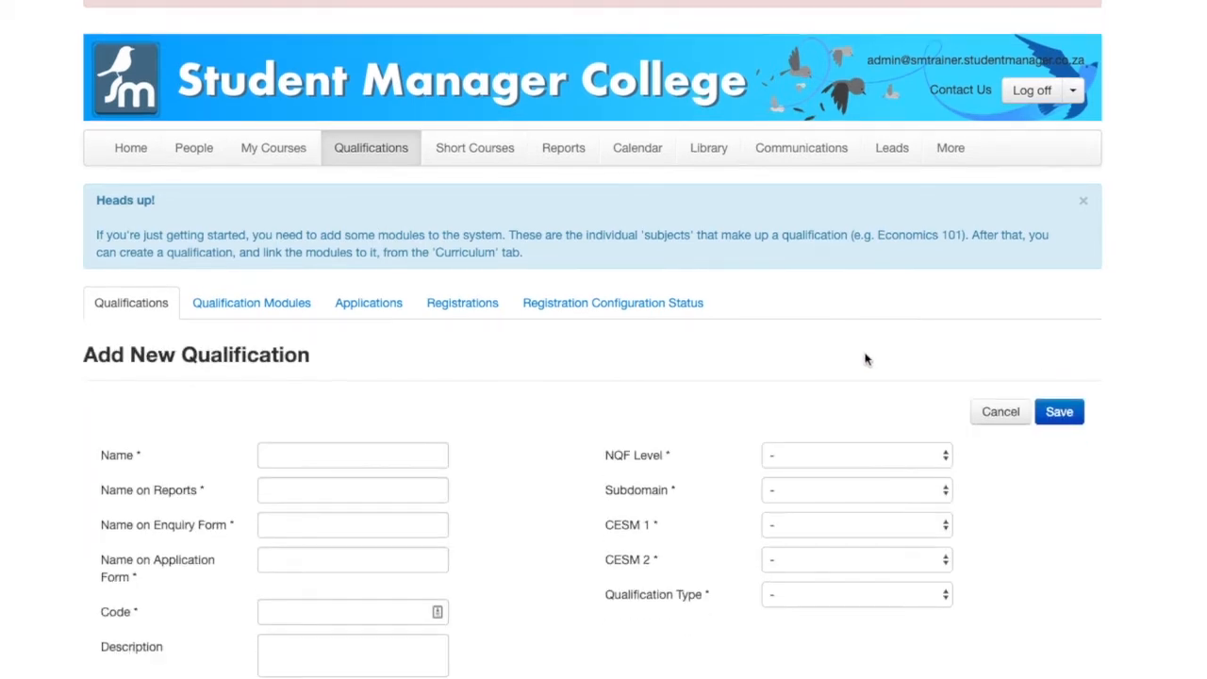
{"action": "scroll", "coordinate": [865, 360], "scroll_direction": "down", "scroll_amount": 3}
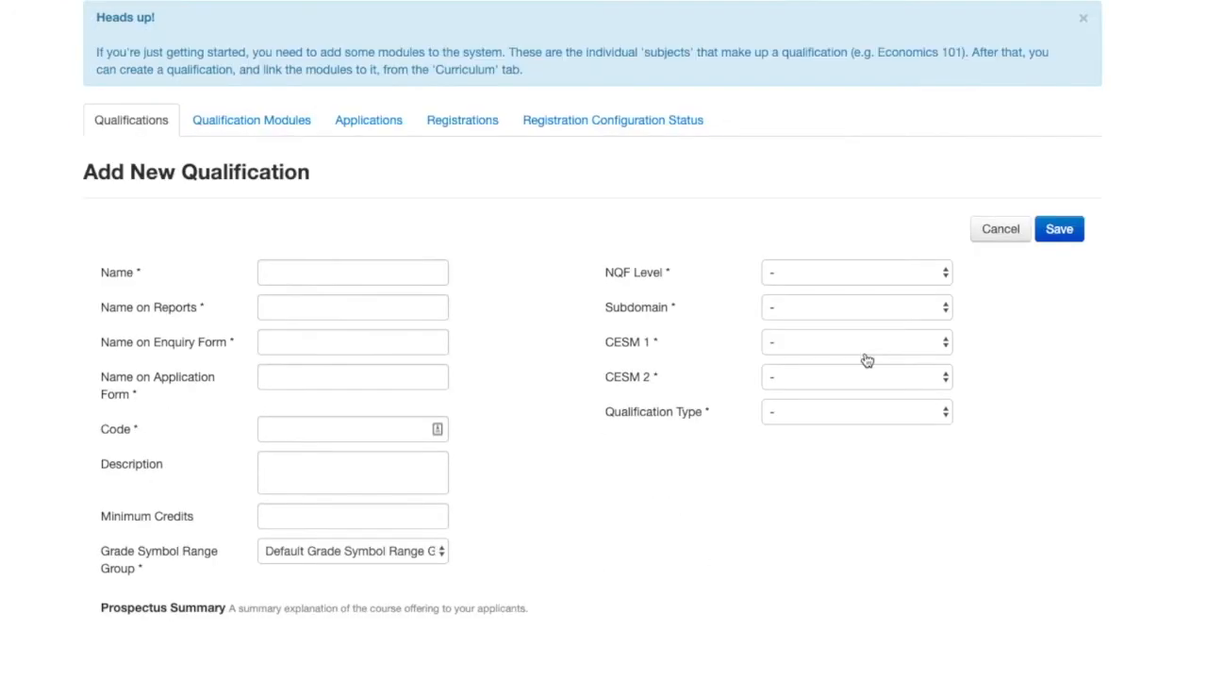
{"action": "scroll", "coordinate": [866, 359], "scroll_direction": "up", "scroll_amount": 4}
{"action": "scroll", "coordinate": [864, 359], "scroll_direction": "down", "scroll_amount": 1}
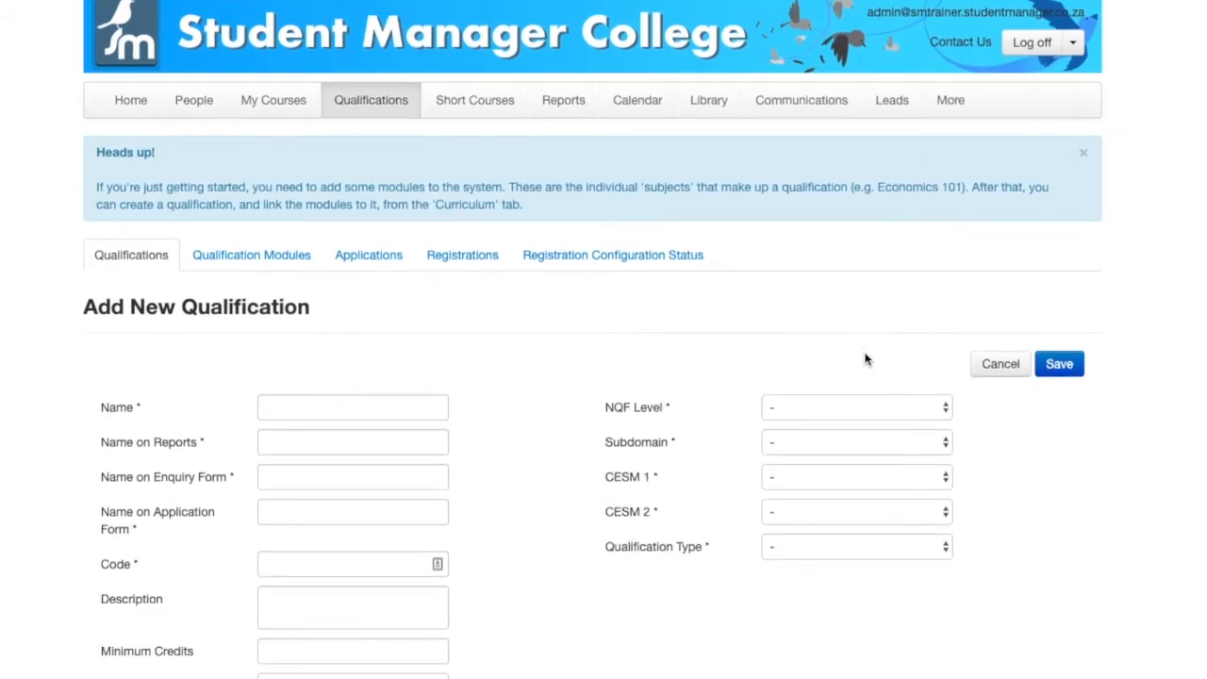
{"action": "left_click", "coordinate": [133, 254]}
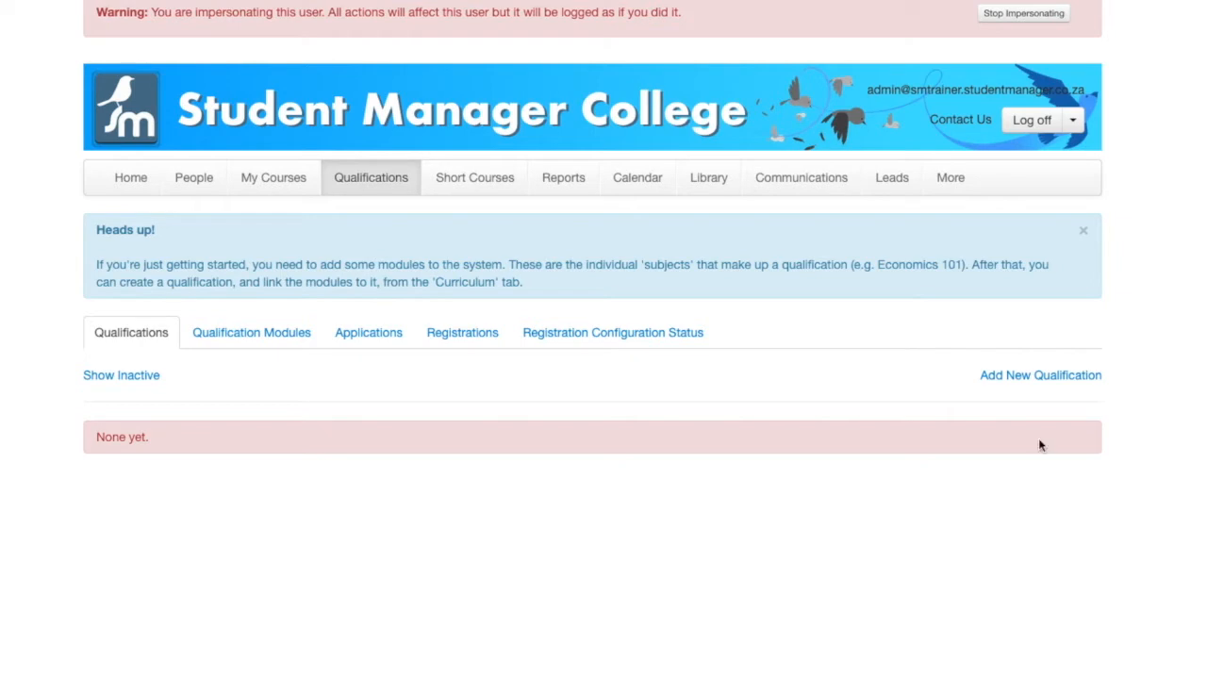
Step: Open a blank form for adding a new qualification
{"action": "left_click", "coordinate": [1064, 376]}
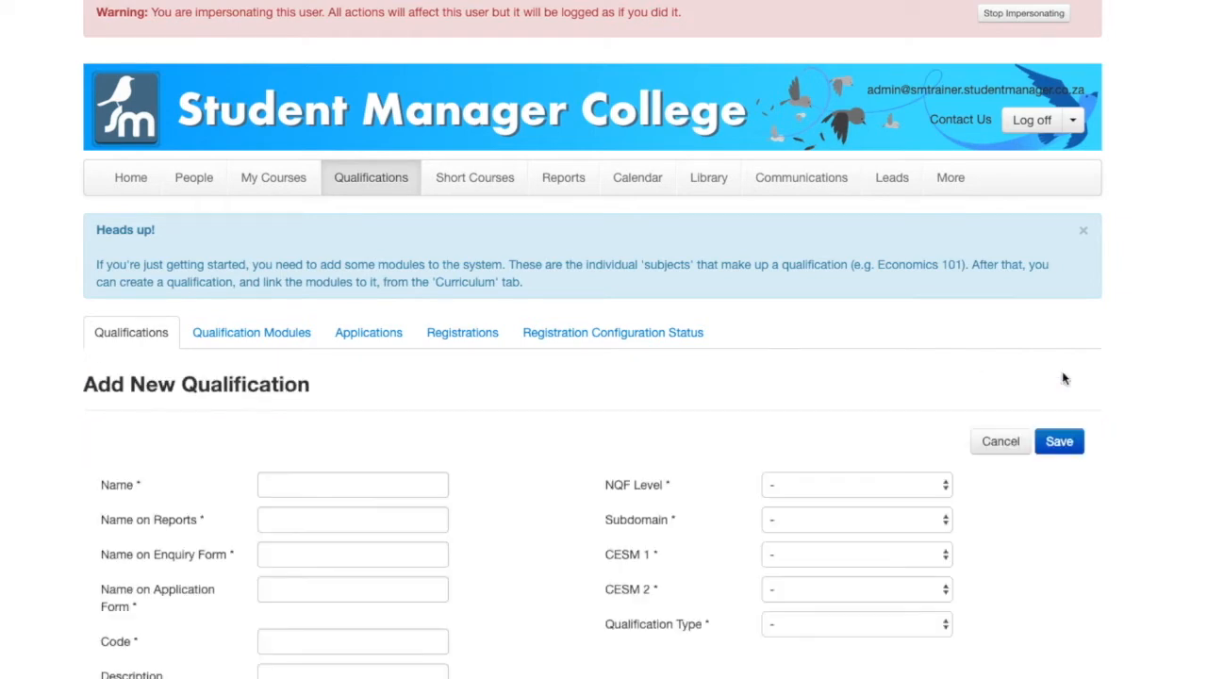
{"action": "scroll", "coordinate": [873, 386], "scroll_direction": "down", "scroll_amount": 1}
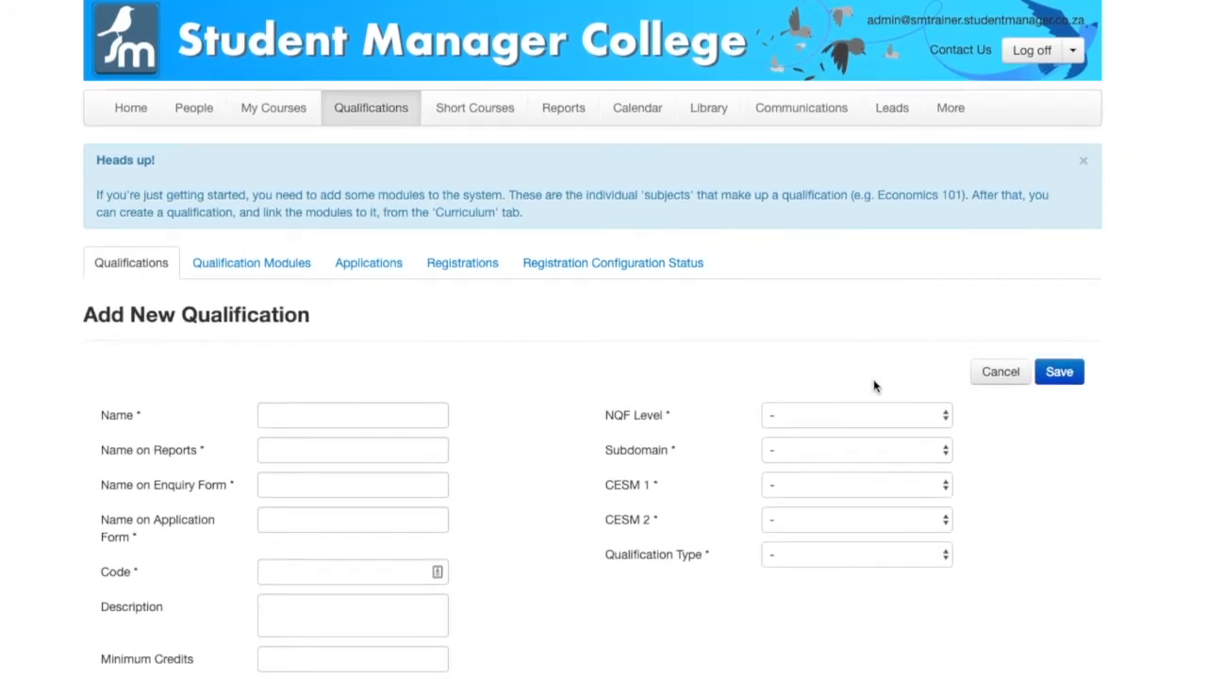
{"action": "scroll", "coordinate": [874, 386], "scroll_direction": "down", "scroll_amount": 1}
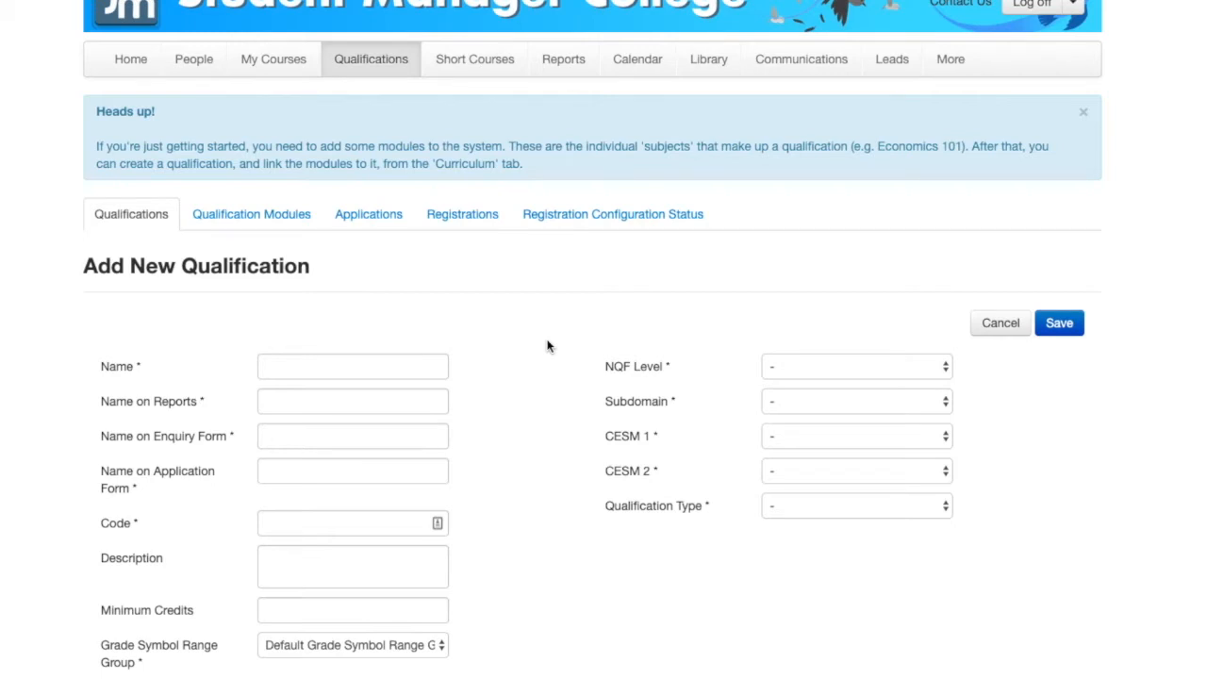
Step: Enter "Test Qualification" as the new qualification's name
{"action": "left_click", "coordinate": [369, 368]}
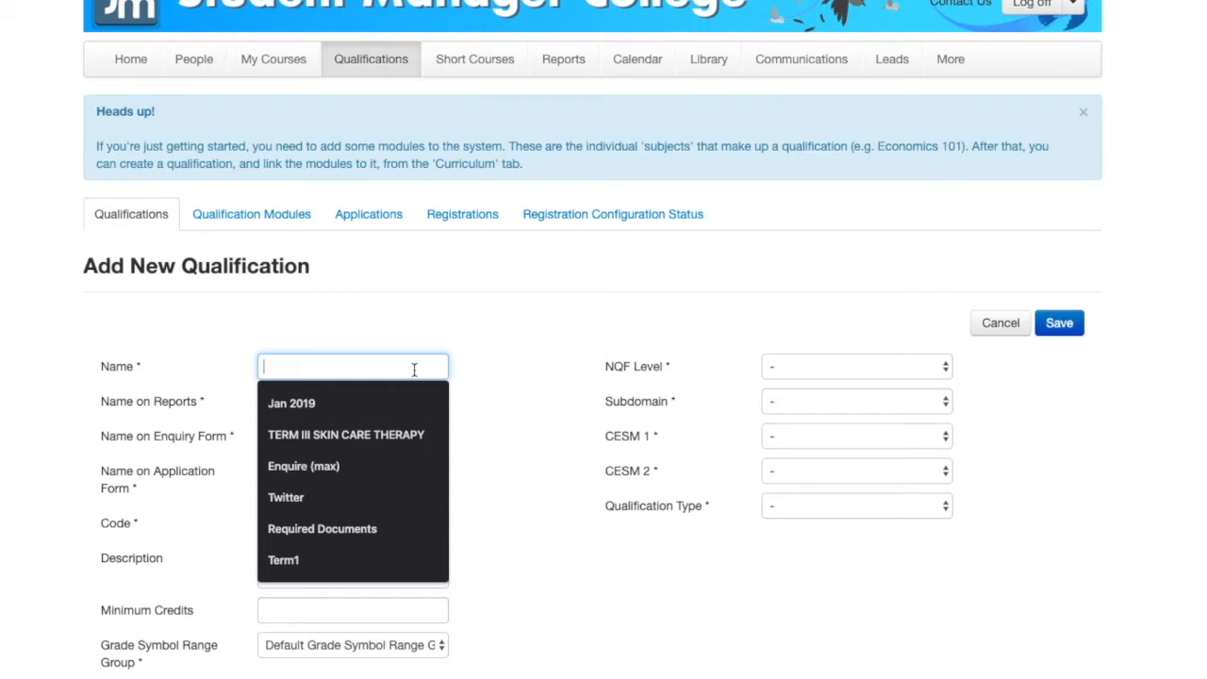
{"action": "type", "text": "Test"}
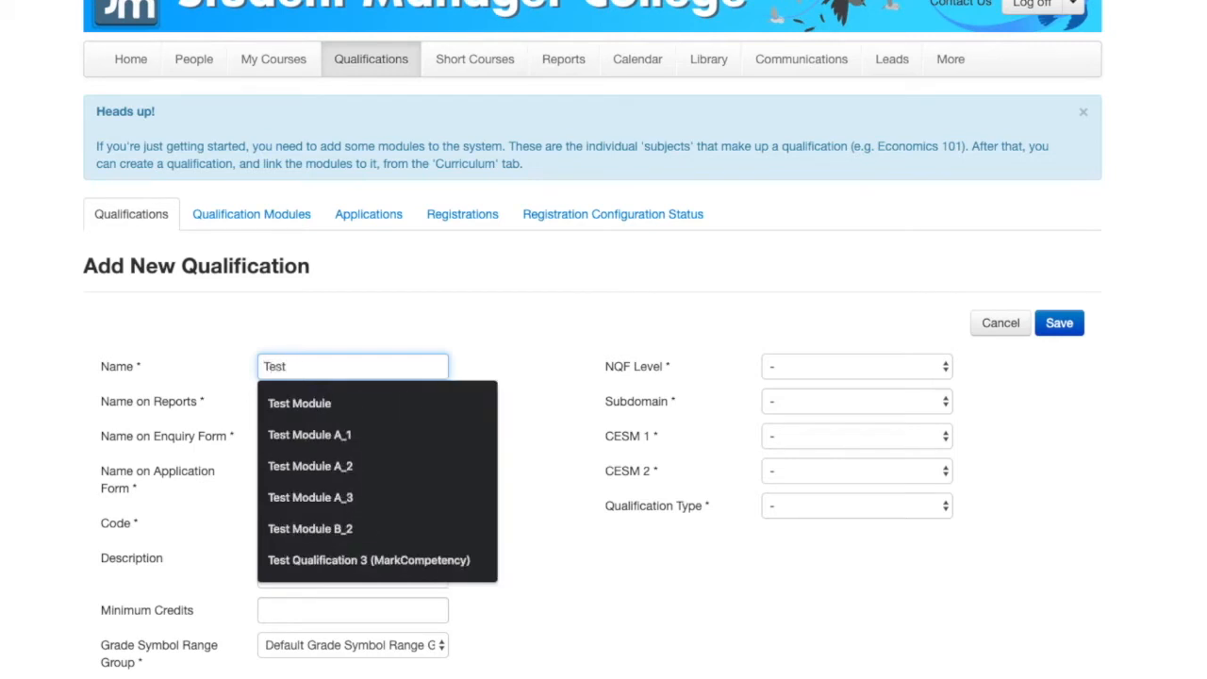
{"action": "type", "text": " Qual"}
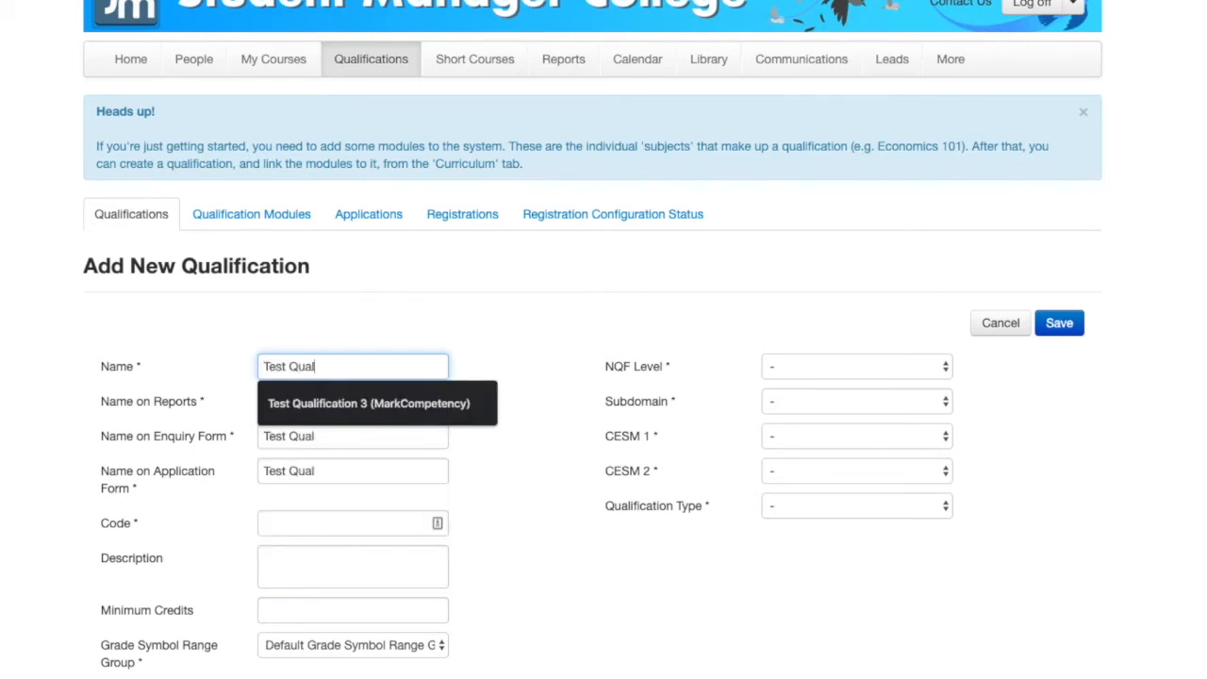
{"action": "type", "text": "ification"}
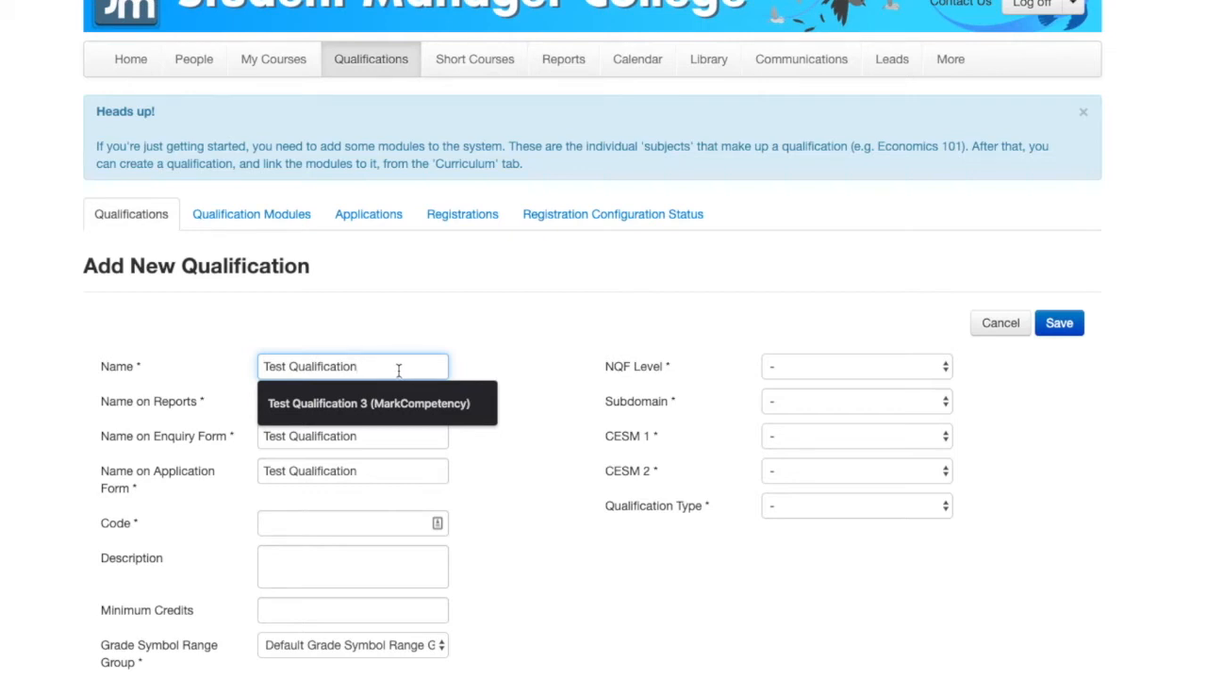
Step: Replace the new qualification's name with "Learning Programme A"
{"action": "left_click_drag", "start_coordinate": [405, 368], "coordinate": [290, 366]}
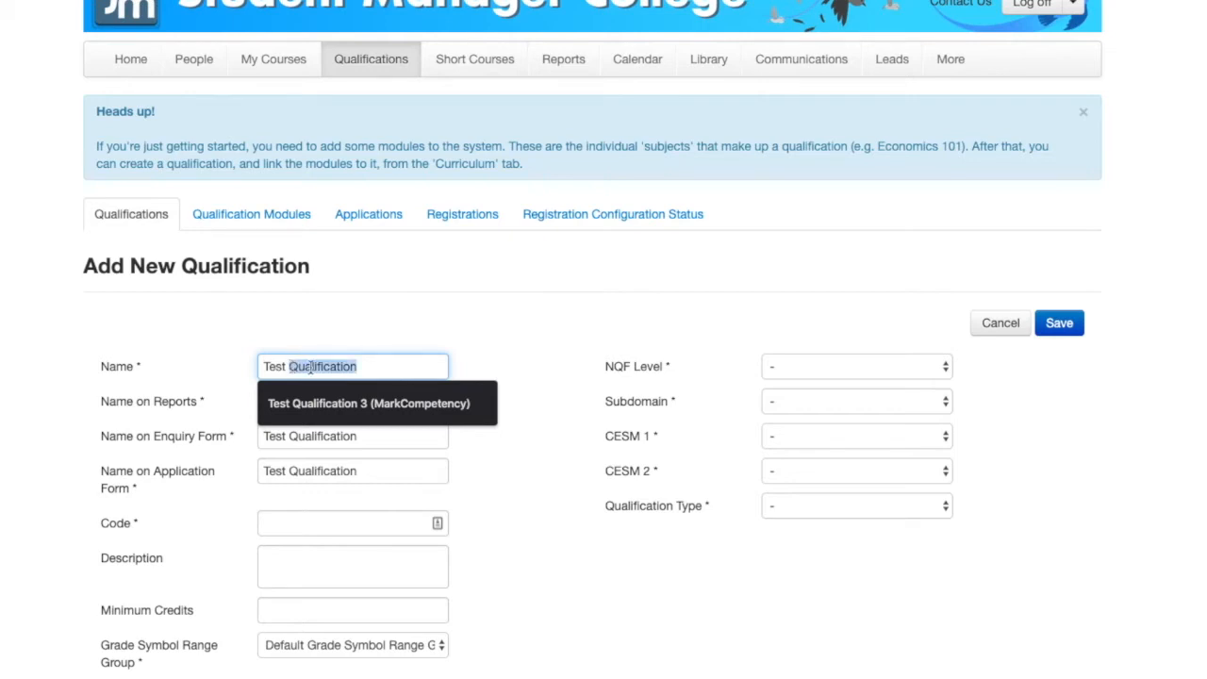
{"action": "left_click", "coordinate": [370, 366]}
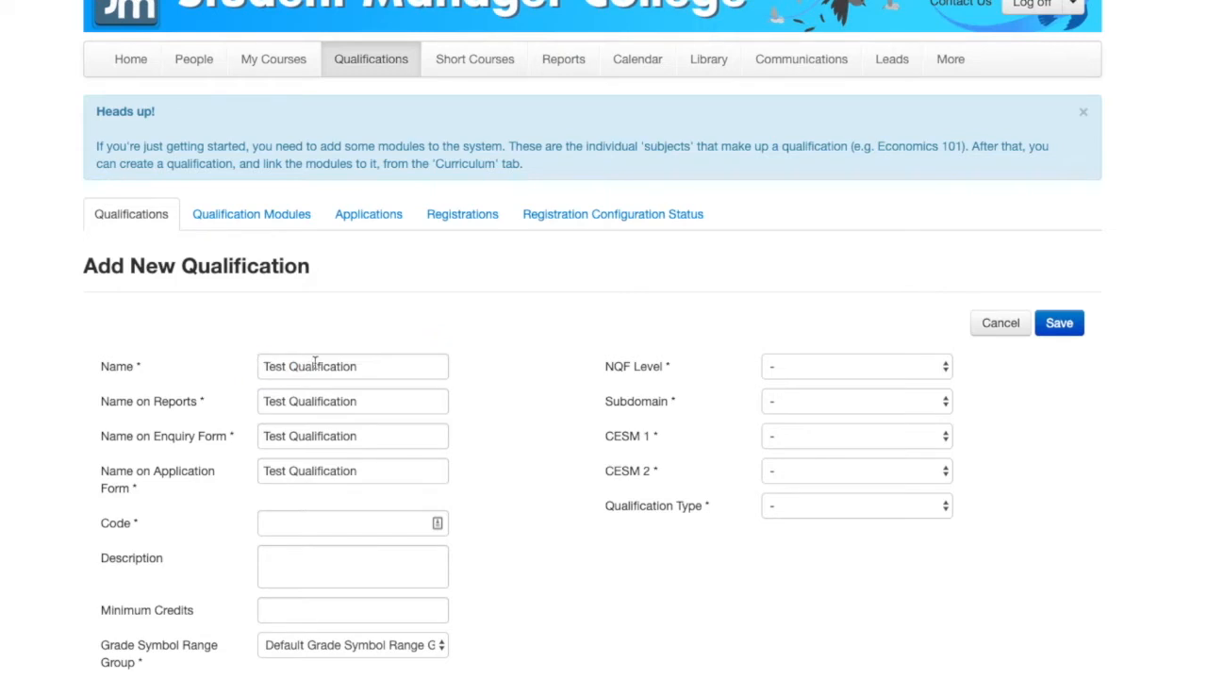
{"action": "left_click_drag", "start_coordinate": [374, 366], "coordinate": [272, 362]}
{"action": "type", "text": "L"}
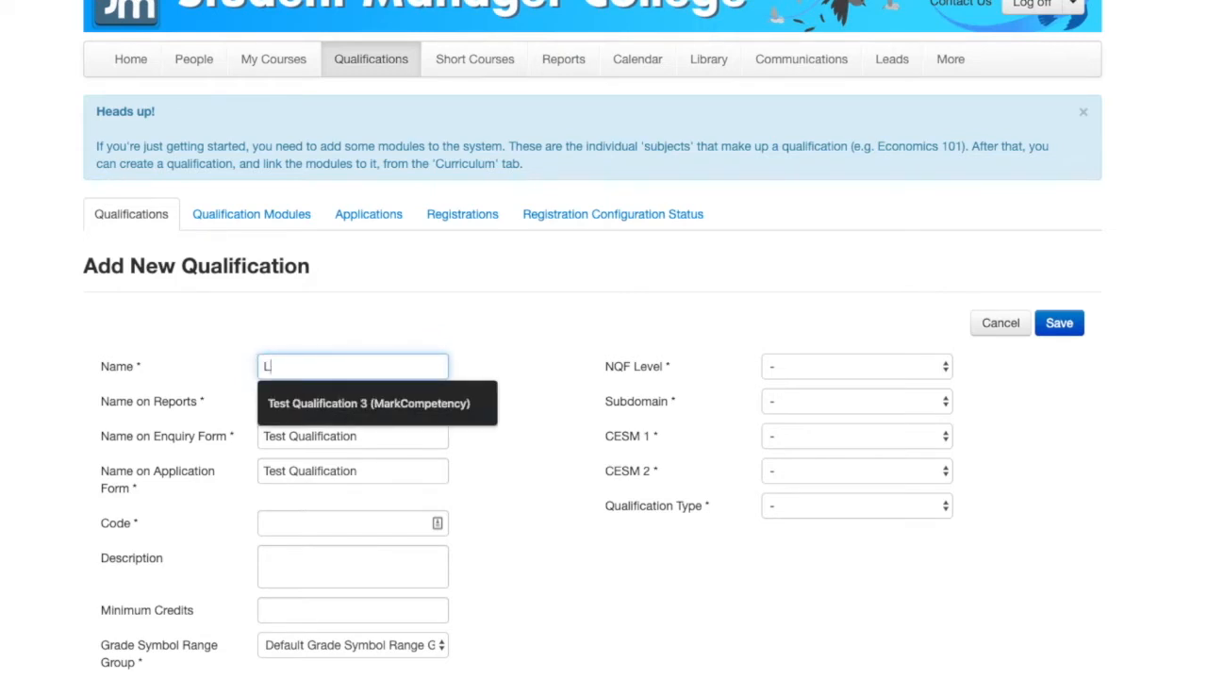
{"action": "type", "text": "earning Porgra"}
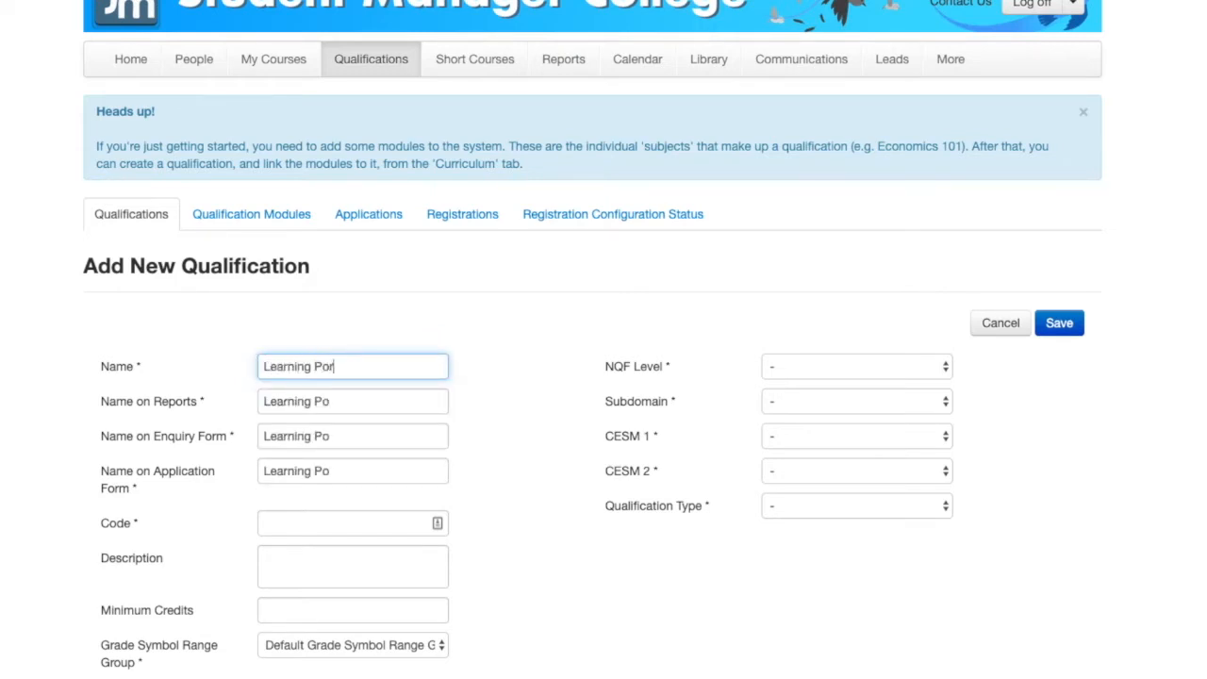
{"action": "key", "text": "BackSpace"}
{"action": "key", "text": "BackSpace"}
{"action": "key", "text": "BackSpace"}
{"action": "key", "text": "BackSpace"}
{"action": "key", "text": "BackSpace"}
{"action": "type", "text": "rogramme A"}
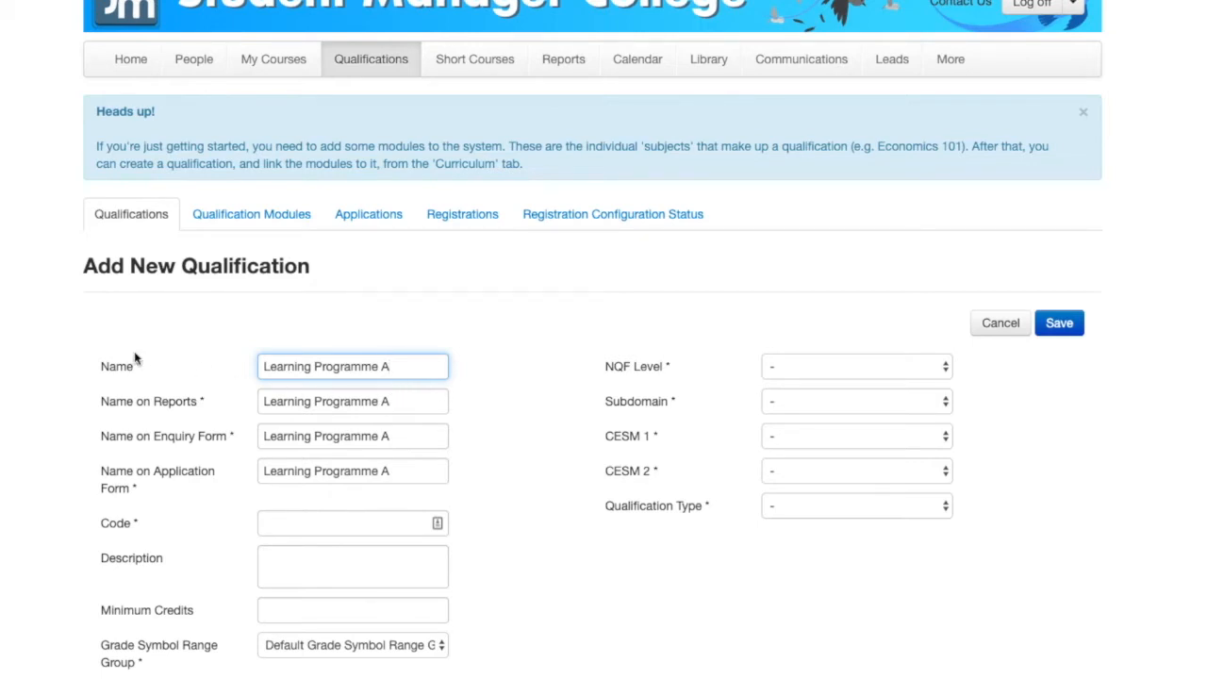
{"action": "left_click_drag", "start_coordinate": [391, 368], "coordinate": [262, 368]}
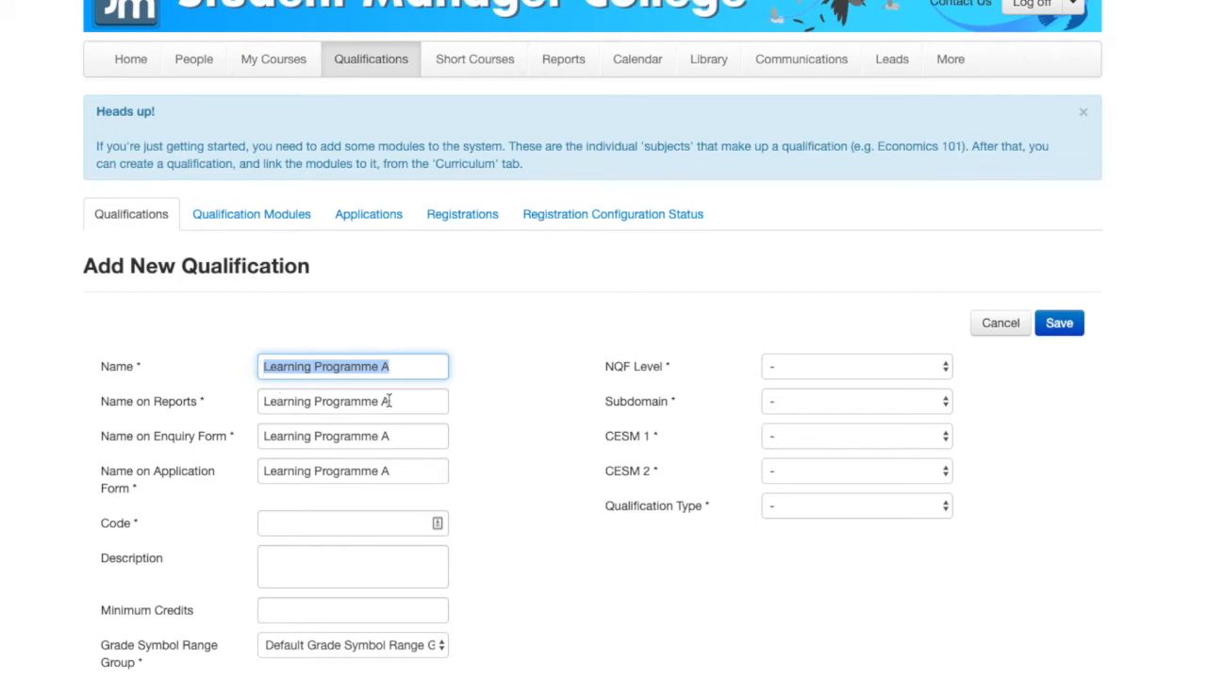
{"action": "left_click_drag", "start_coordinate": [388, 401], "coordinate": [250, 405]}
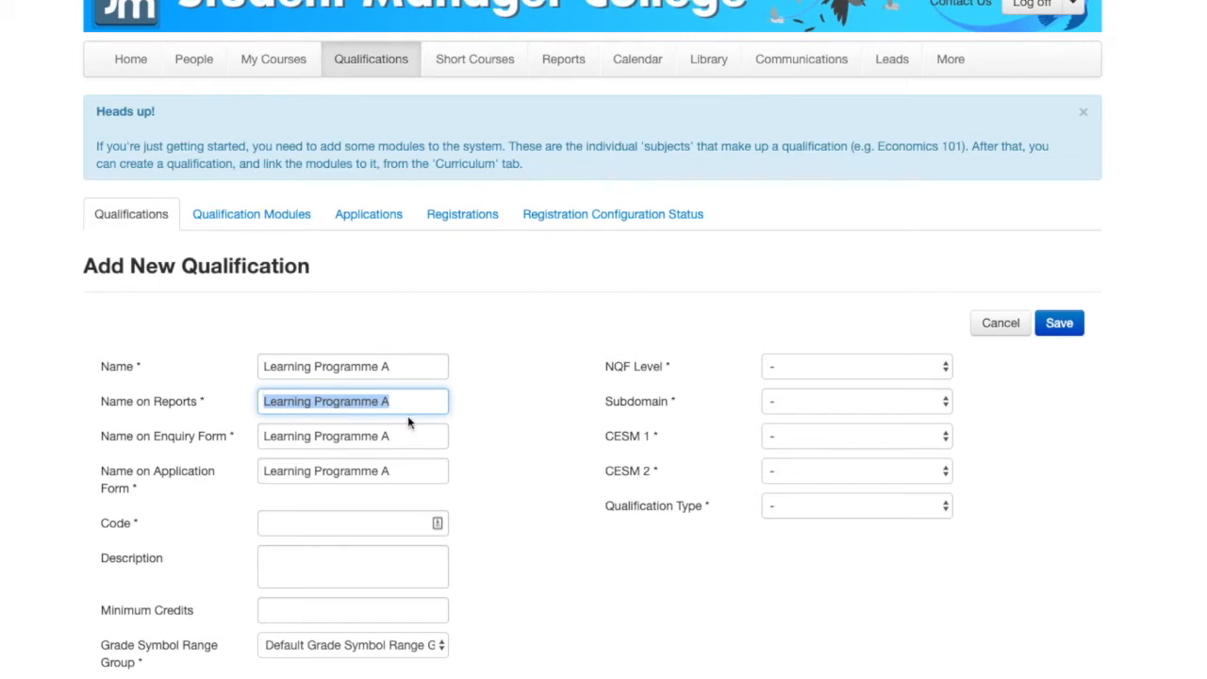
{"action": "left_click", "coordinate": [258, 398]}
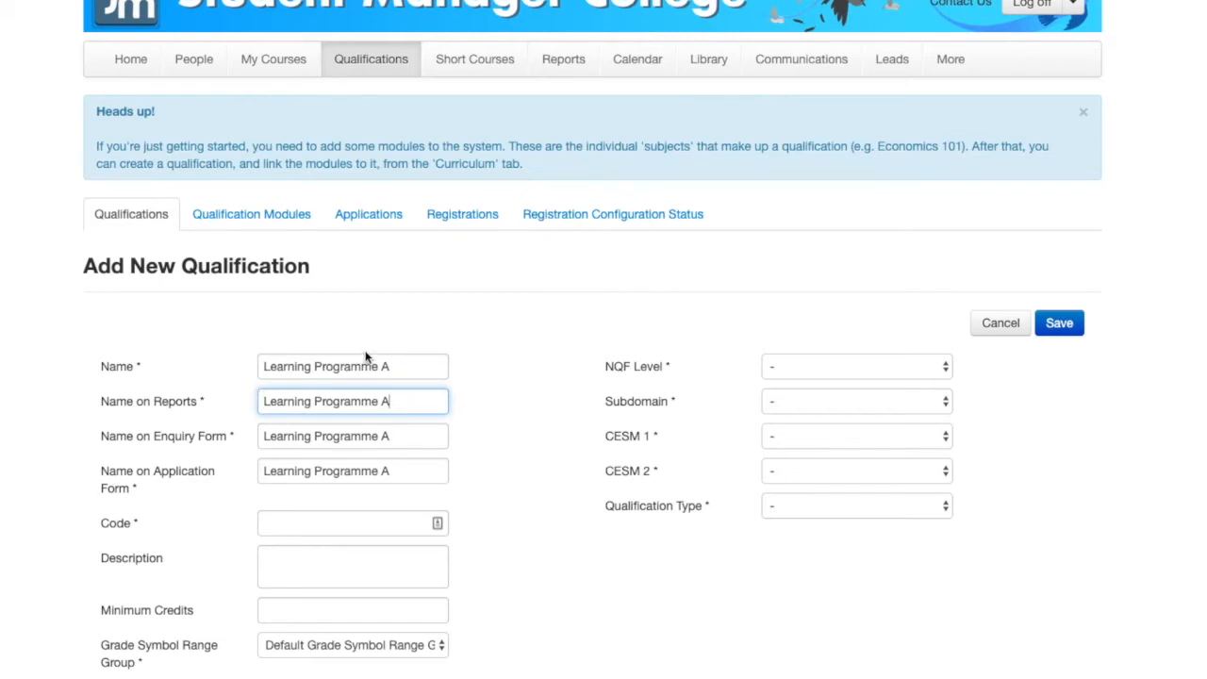
{"action": "left_click_drag", "start_coordinate": [263, 365], "coordinate": [436, 364]}
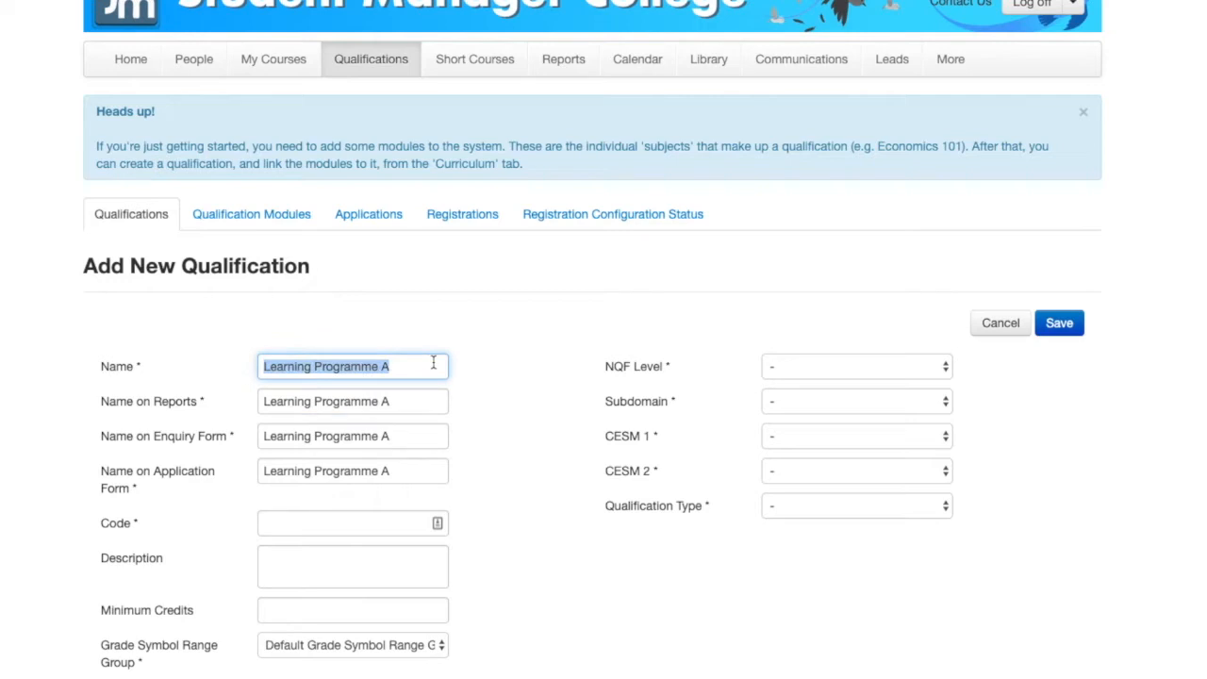
Step: Change the qualification's name on reports to "Test Learning Programme"
{"action": "left_click", "coordinate": [422, 399]}
{"action": "left_click_drag", "start_coordinate": [422, 399], "coordinate": [258, 405]}
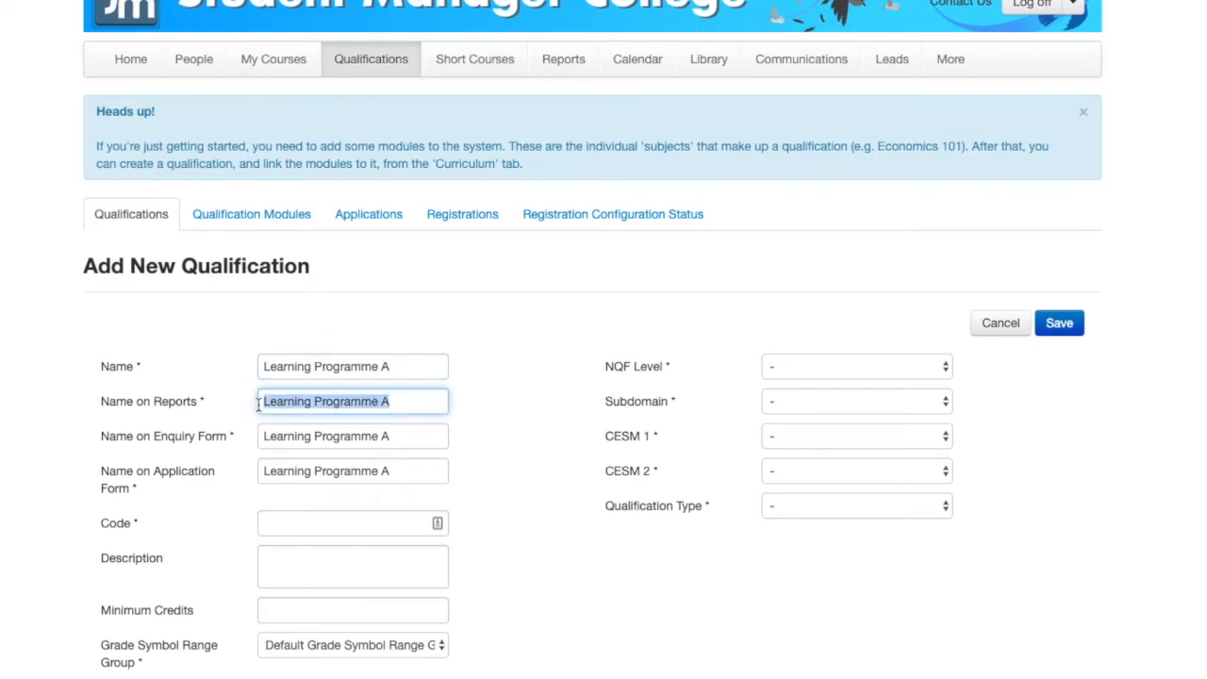
{"action": "type", "text": "Te"}
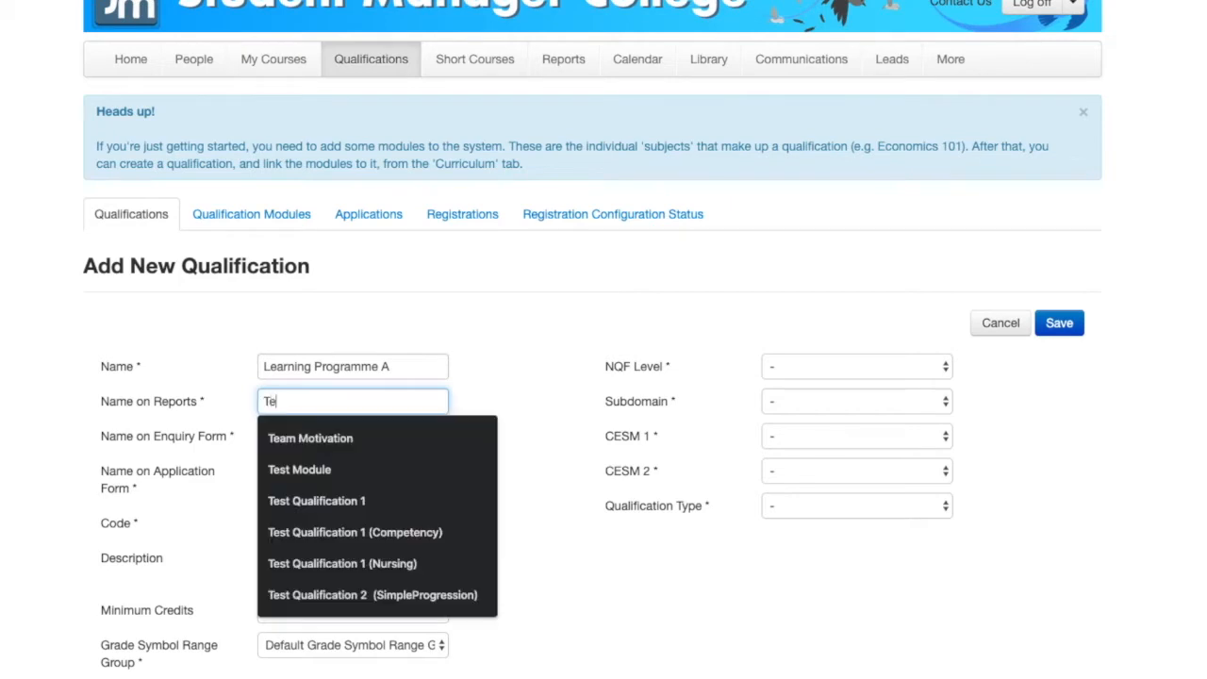
{"action": "type", "text": "st Kearnt"}
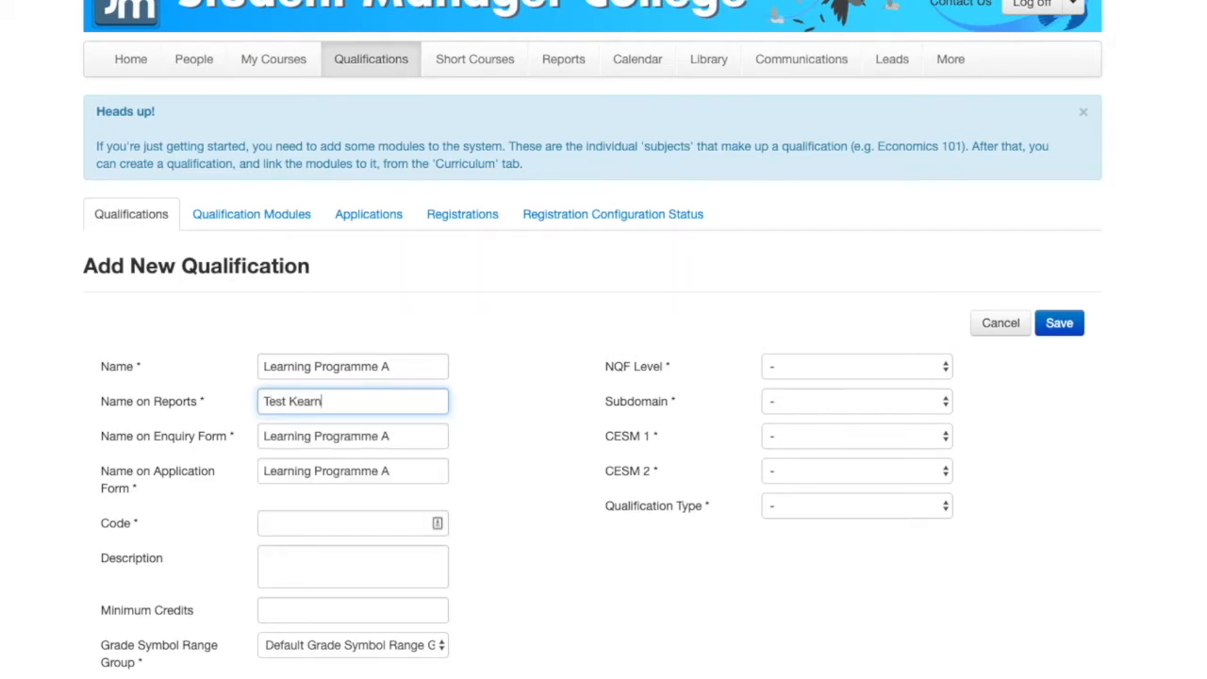
{"action": "key", "text": "BackSpace"}
{"action": "key", "text": "BackSpace"}
{"action": "key", "text": "BackSpace"}
{"action": "key", "text": "BackSpace"}
{"action": "key", "text": "BackSpace"}
{"action": "key", "text": "BackSpace"}
{"action": "key", "text": "BackSpace"}
{"action": "type", "text": "Learning Programme"}
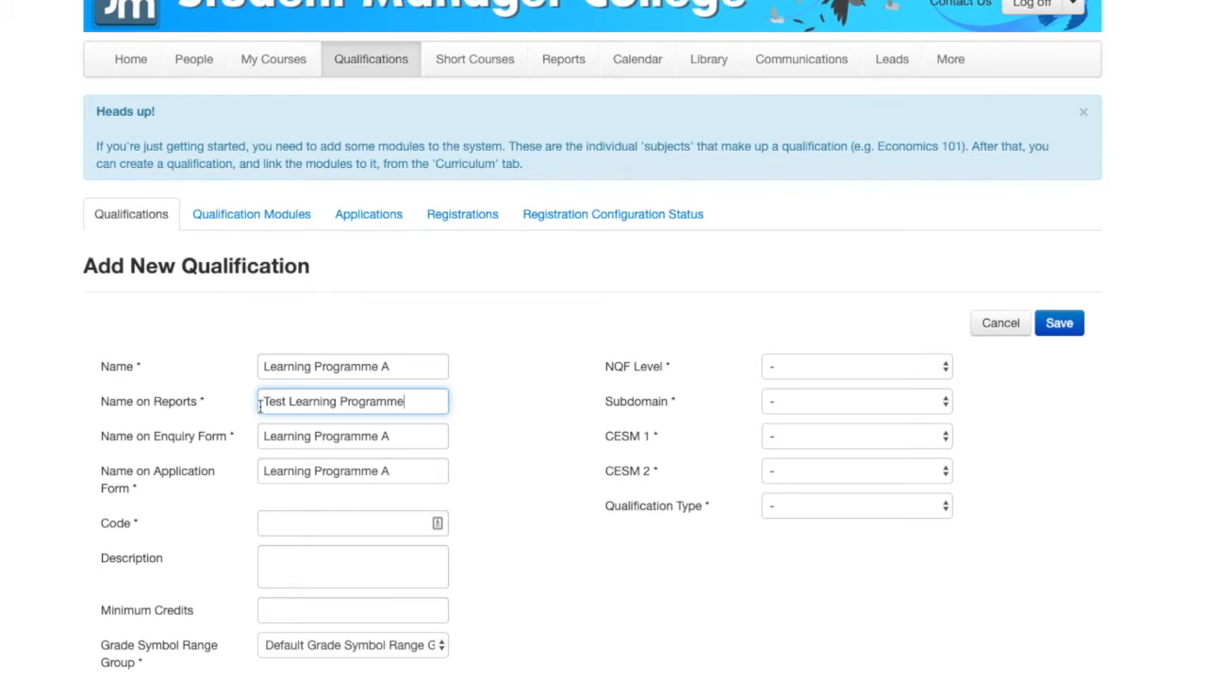
Step: Change the qualification's name on the enquiry form to "Full-Time Learning Programme"
{"action": "left_click_drag", "start_coordinate": [402, 435], "coordinate": [262, 435]}
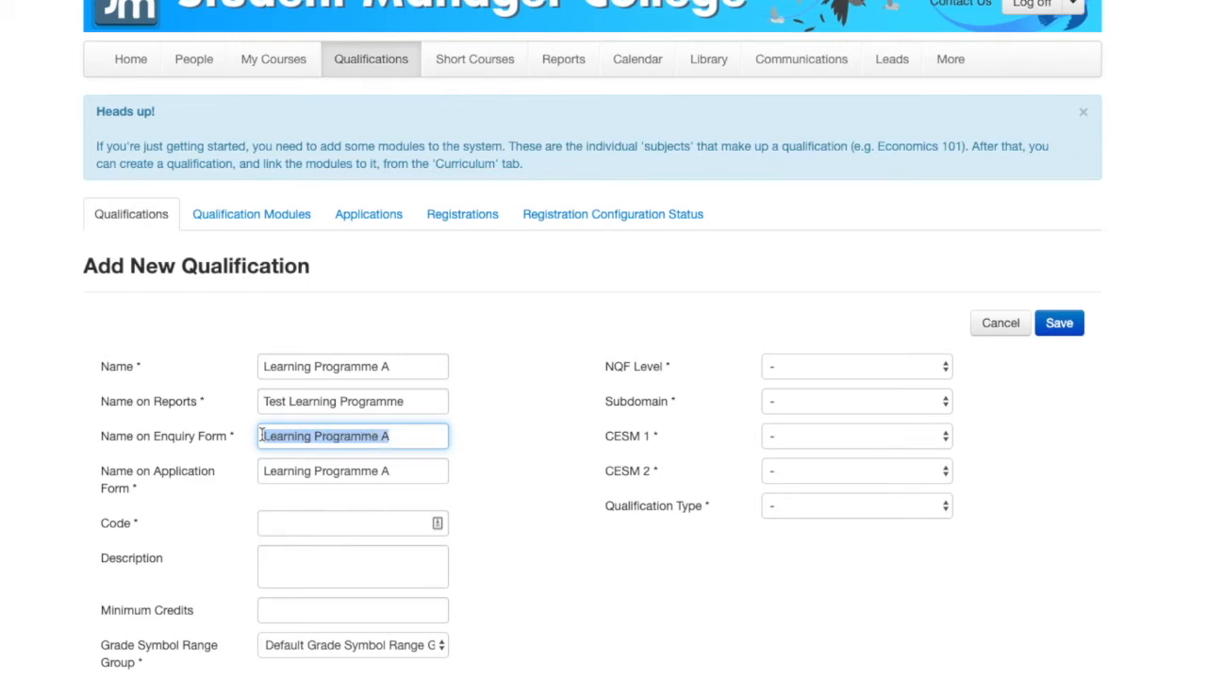
{"action": "left_click_drag", "start_coordinate": [402, 436], "coordinate": [209, 440]}
{"action": "type", "text": "Ful"}
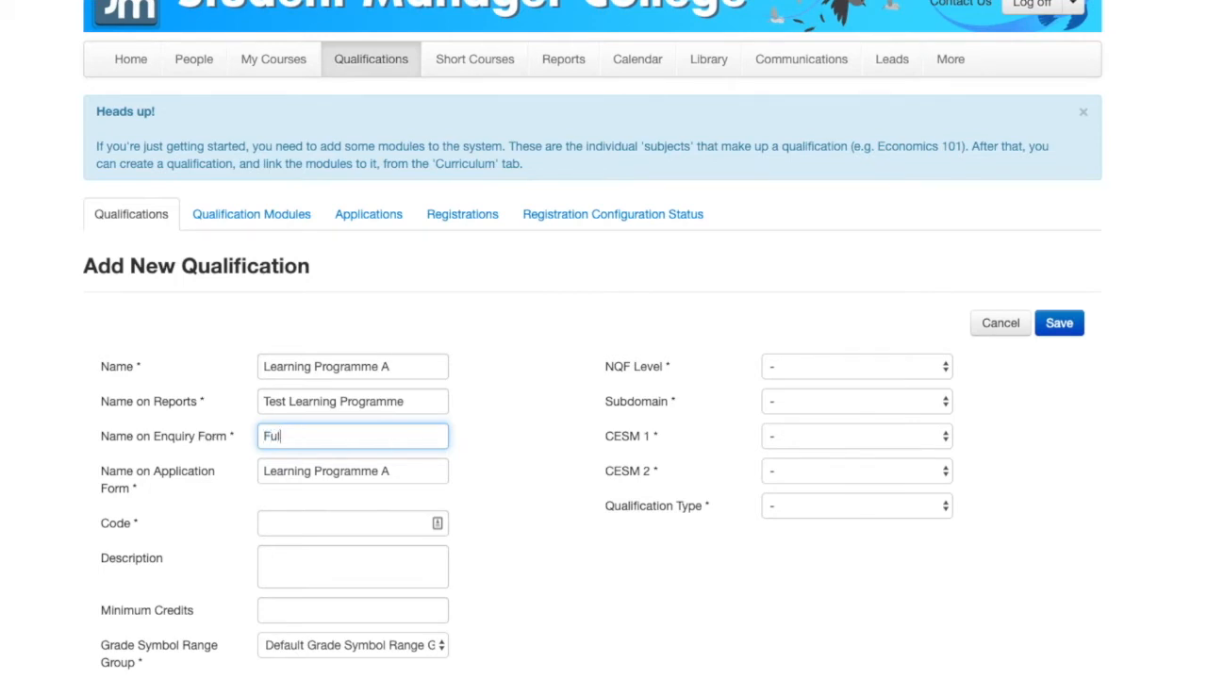
{"action": "type", "text": "l-Time Learning Programme"}
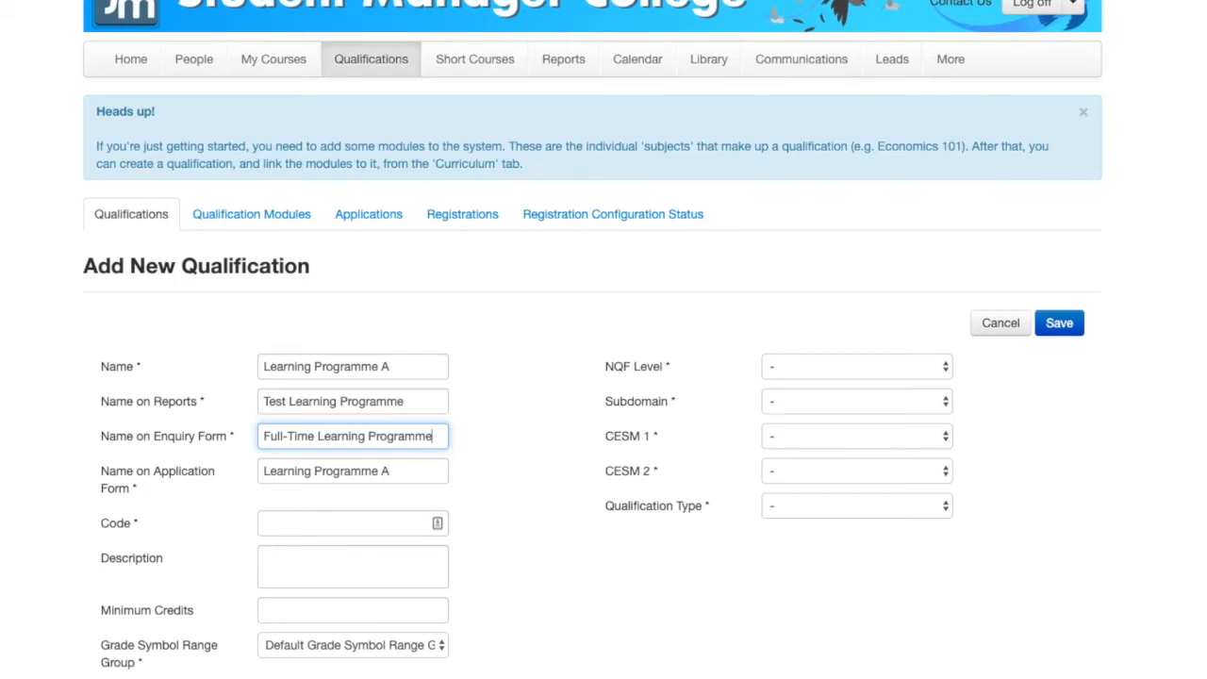
{"action": "left_click", "coordinate": [284, 436]}
Step: Copy the report name into the name on the application form and extend it to "Test Learning Programme (FullTime)"
{"action": "left_click", "coordinate": [416, 473]}
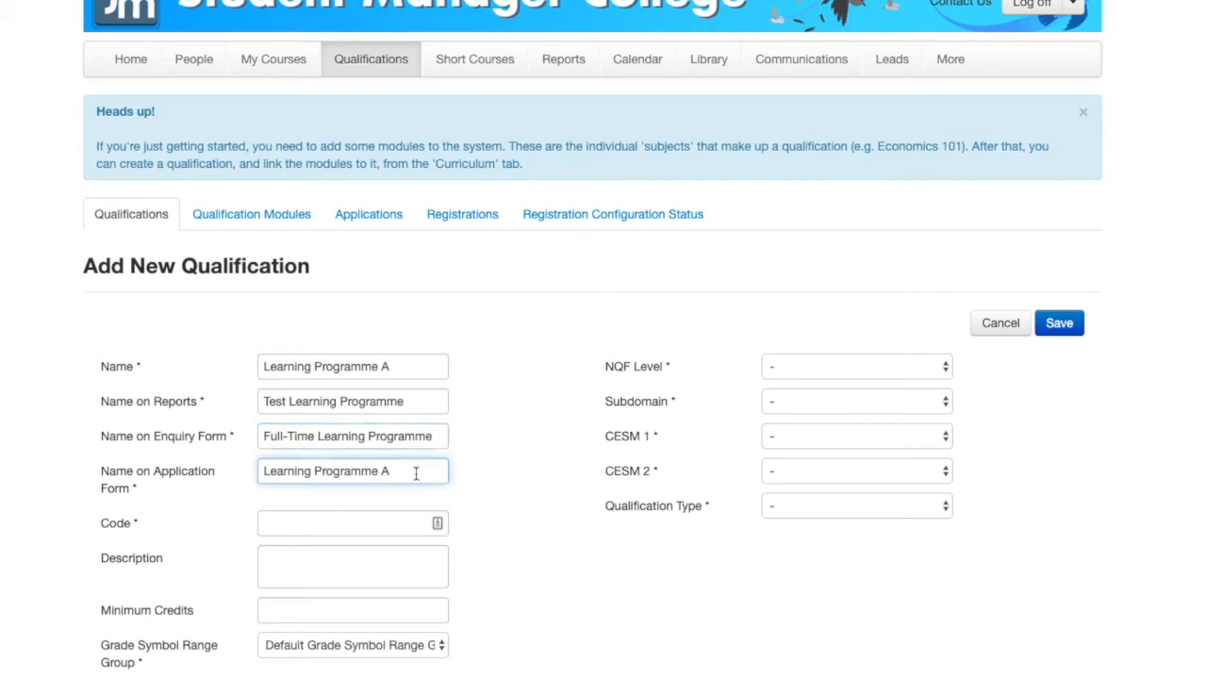
{"action": "left_click_drag", "start_coordinate": [418, 406], "coordinate": [241, 411]}
{"action": "key", "text": "ctrl+c"}
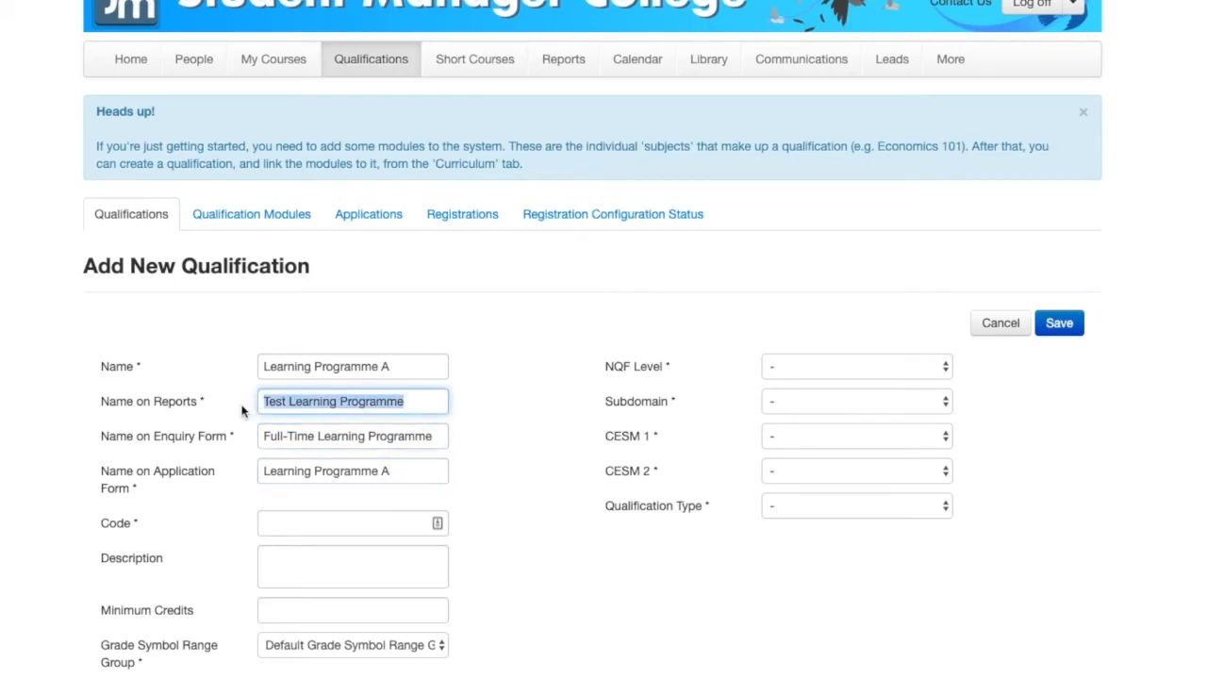
{"action": "left_click_drag", "start_coordinate": [415, 473], "coordinate": [256, 472]}
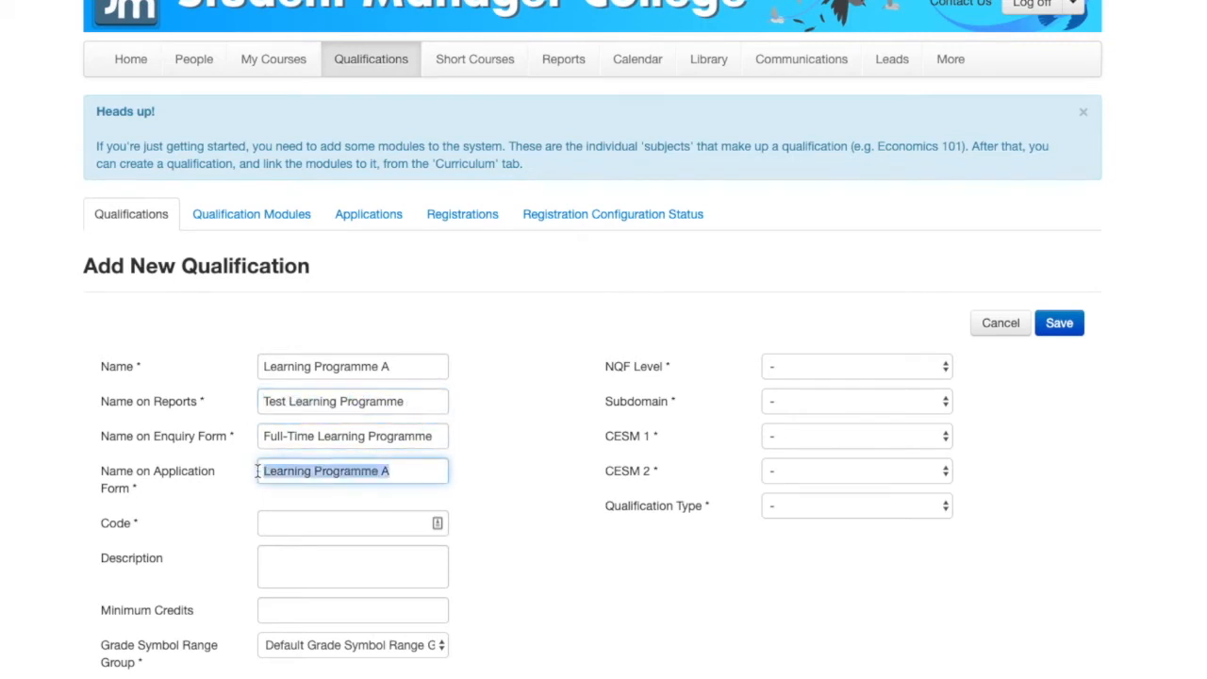
{"action": "key", "text": "ctrl+v"}
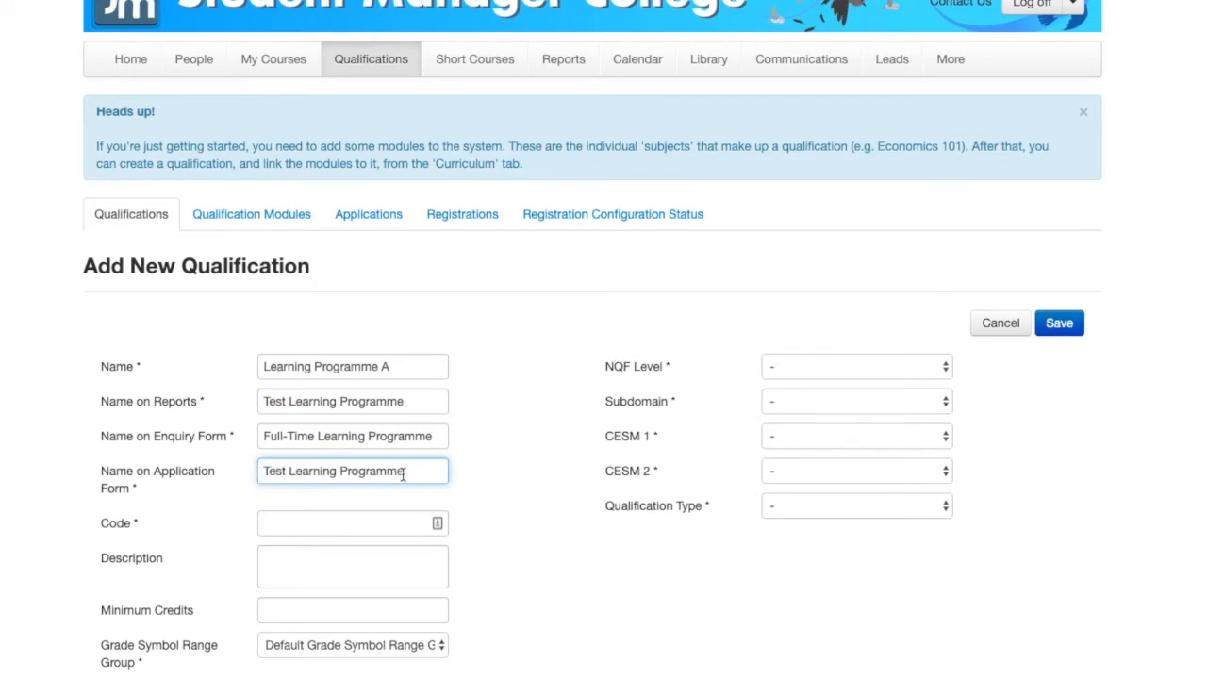
{"action": "type", "text": "(FullTime)"}
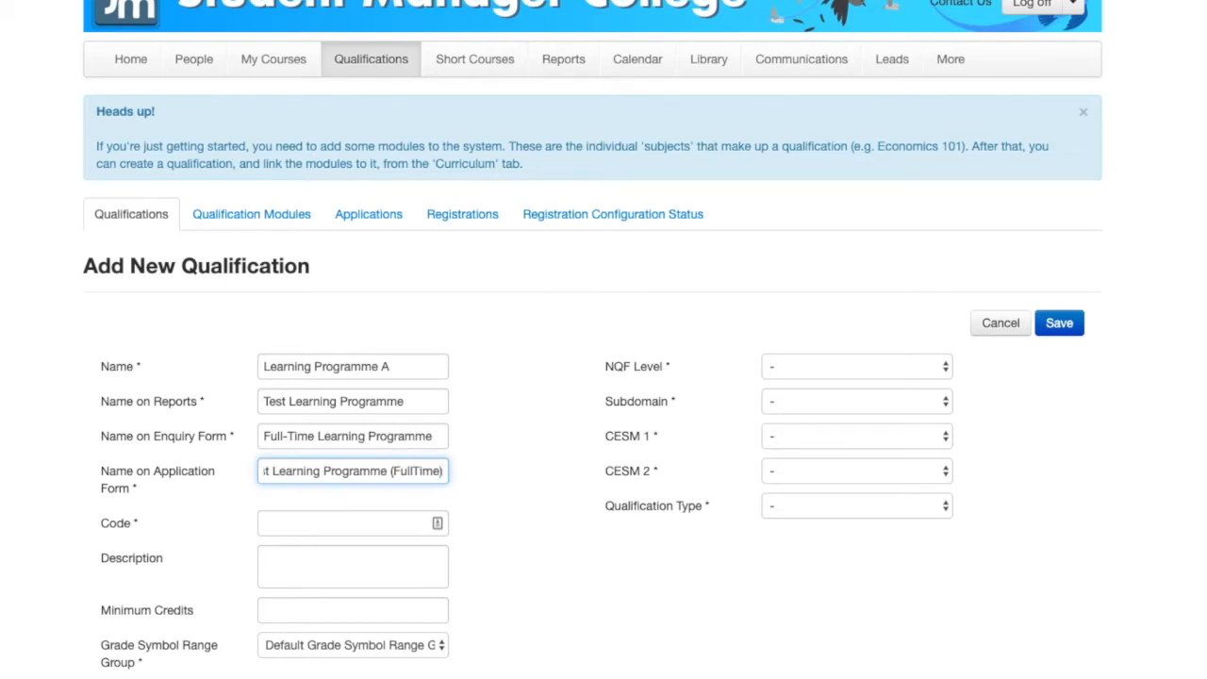
Step: Enter LPA as the new qualification's code and set its NQF level to 1
{"action": "left_click", "coordinate": [395, 520]}
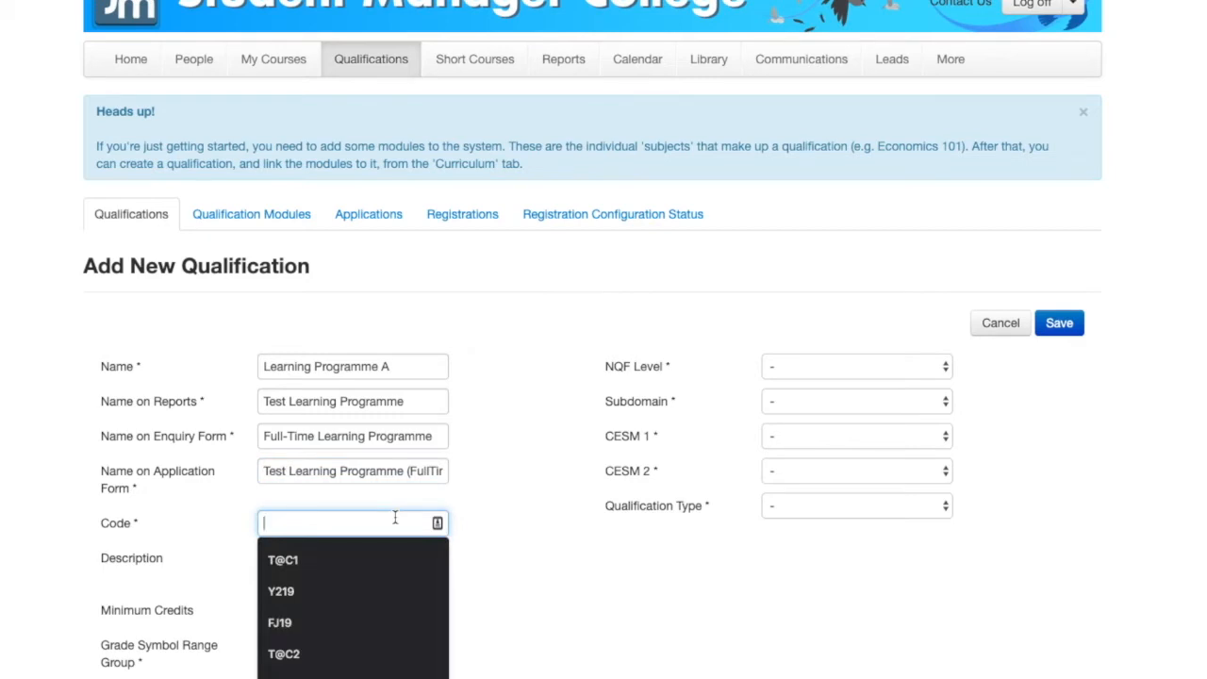
{"action": "type", "text": "LPA"}
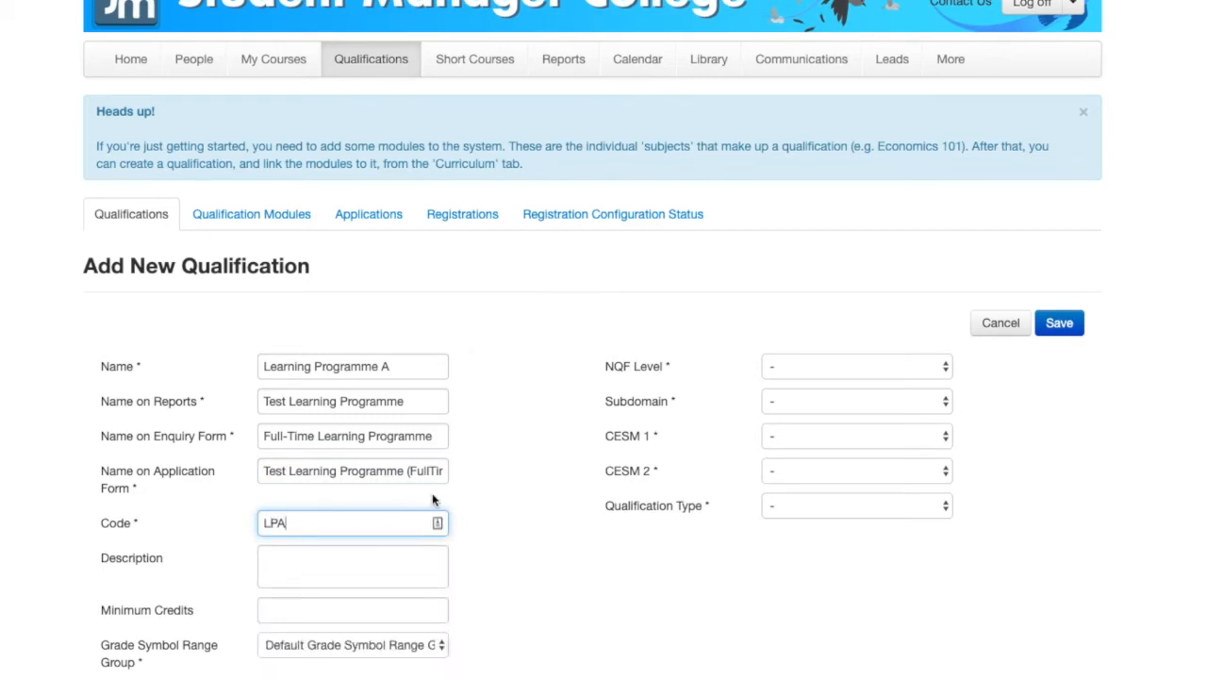
{"action": "scroll", "coordinate": [431, 501], "scroll_direction": "down", "scroll_amount": 2}
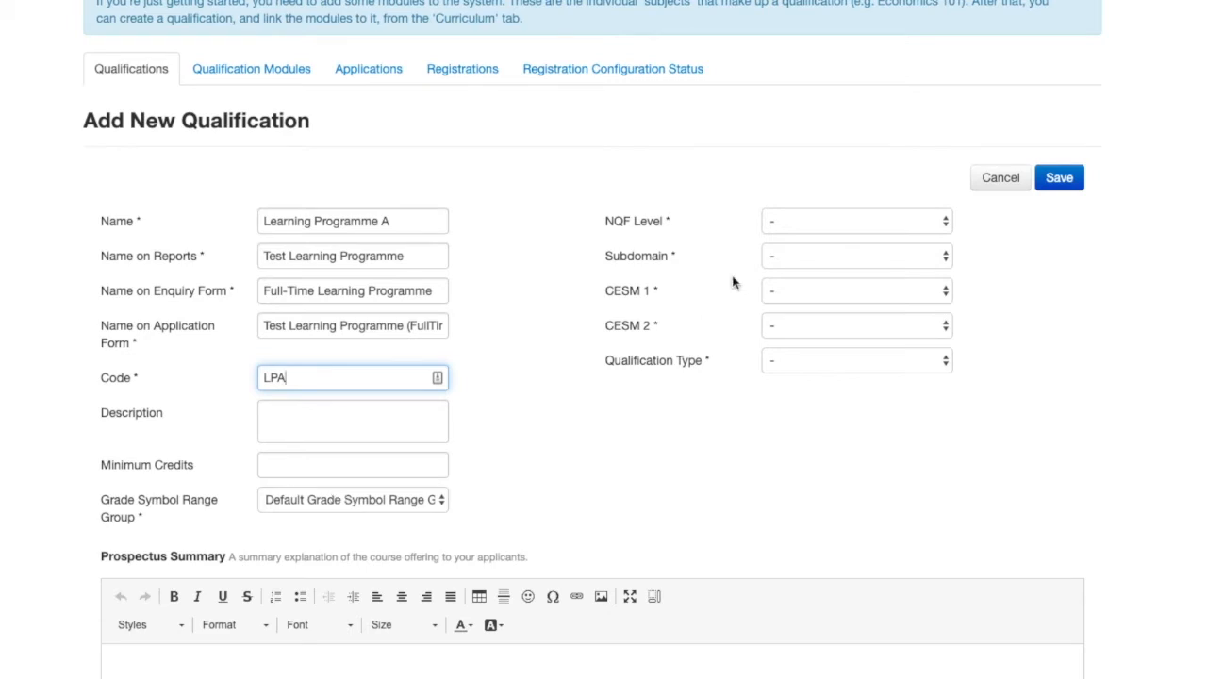
{"action": "left_click", "coordinate": [834, 224]}
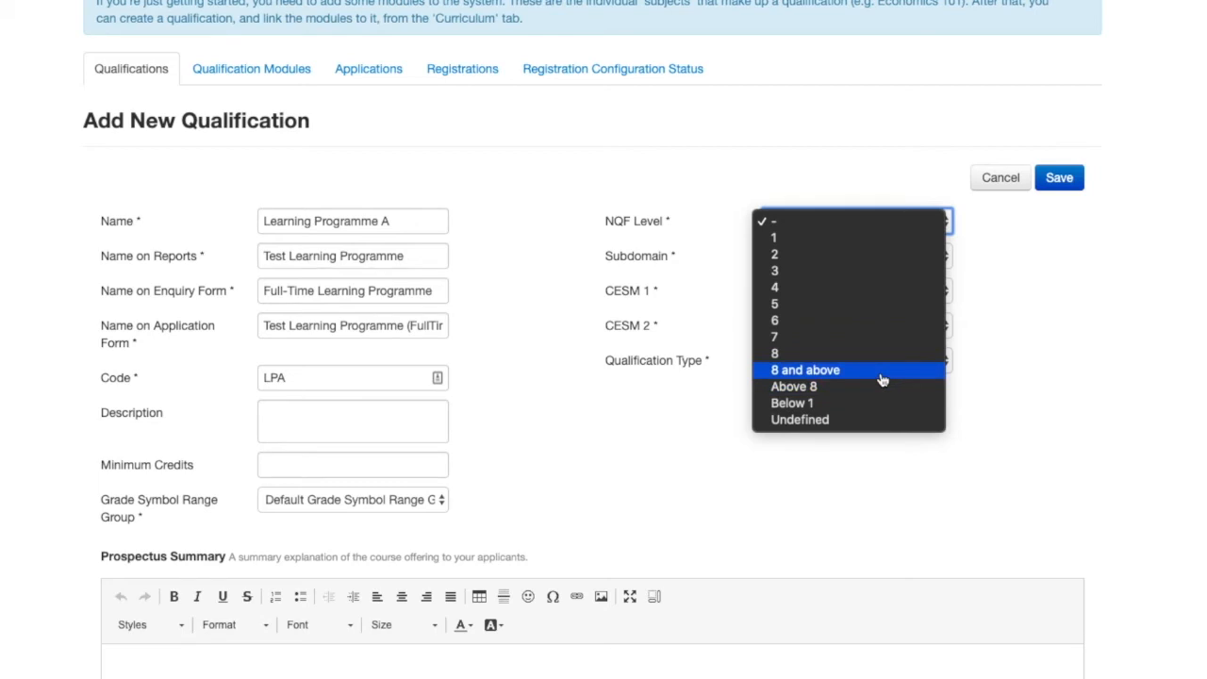
{"action": "left_click", "coordinate": [684, 390]}
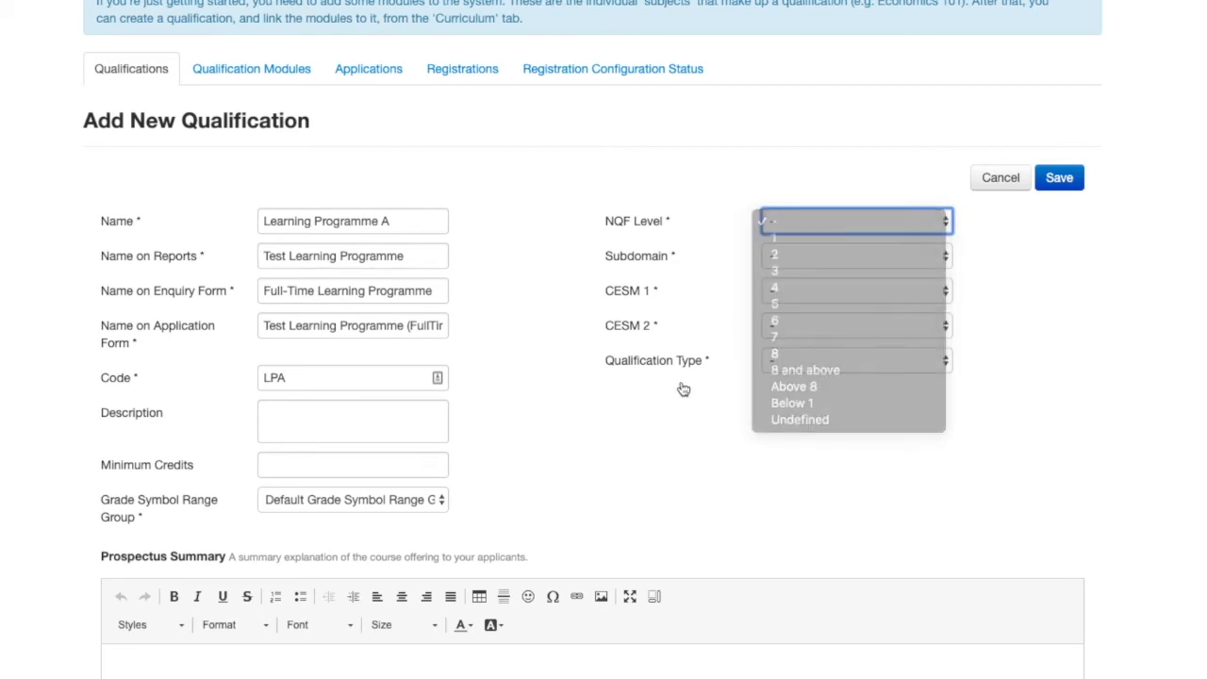
{"action": "left_click", "coordinate": [792, 224]}
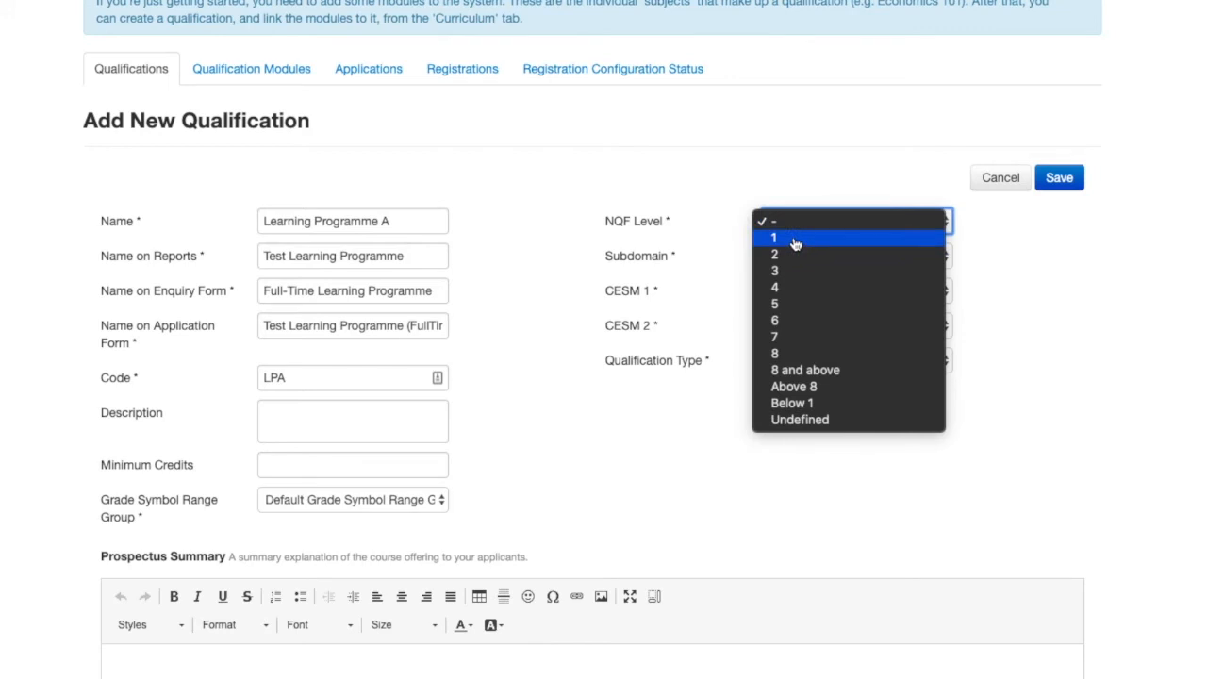
{"action": "left_click", "coordinate": [794, 244]}
Step: Set the new qualification's subdomain to Undefined
{"action": "left_click", "coordinate": [802, 255]}
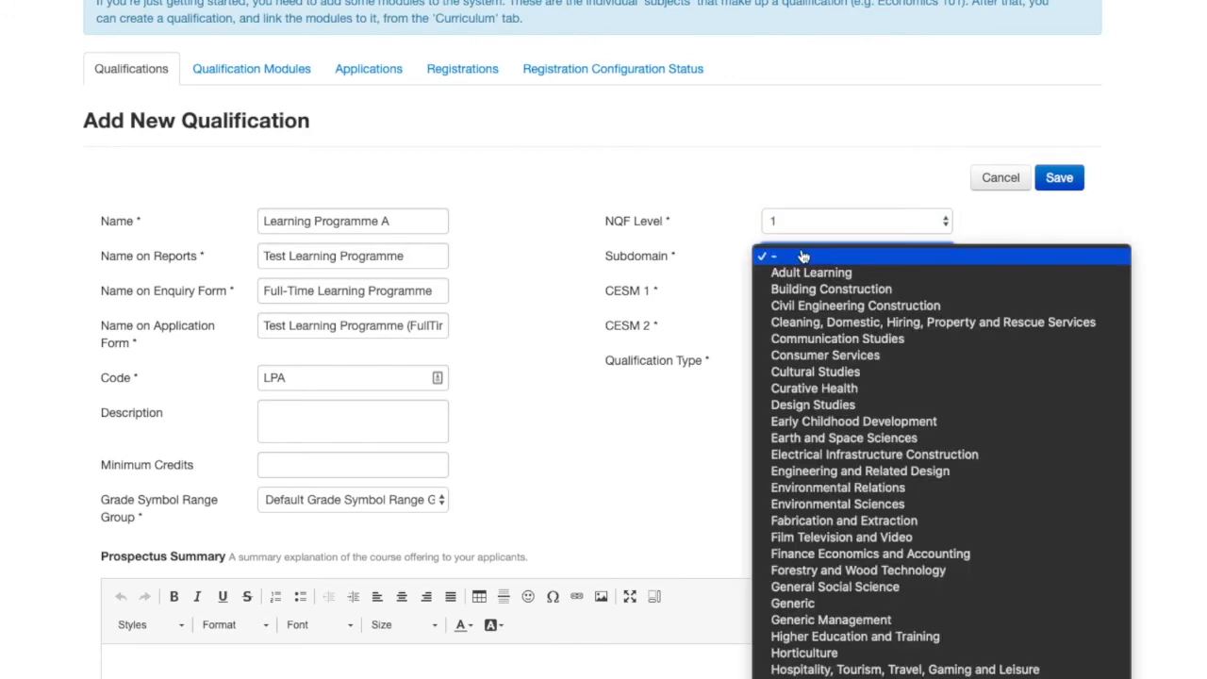
{"action": "left_click", "coordinate": [775, 258]}
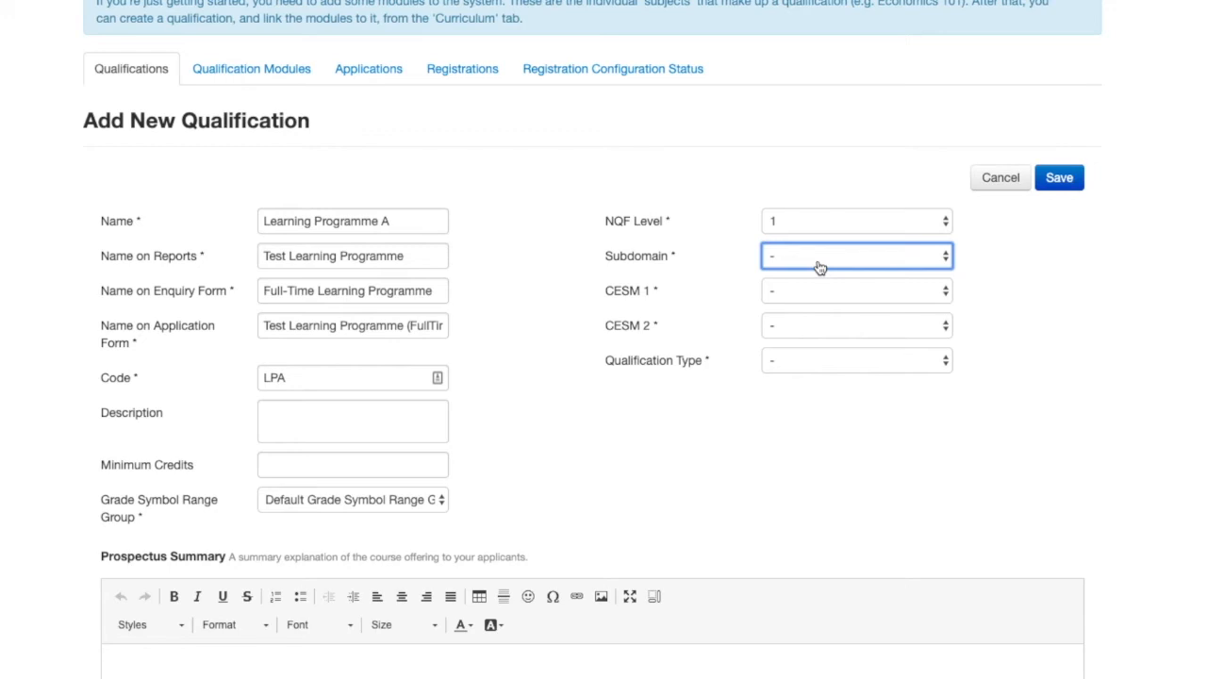
{"action": "left_click", "coordinate": [819, 267]}
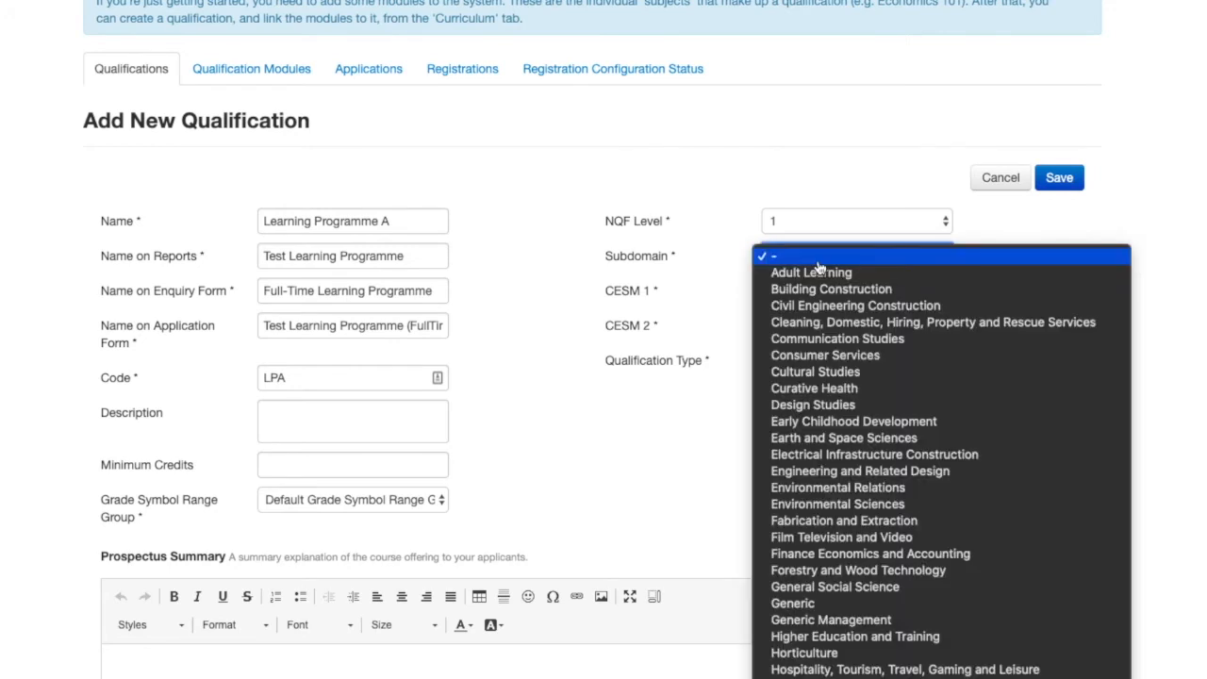
{"action": "scroll", "coordinate": [968, 381], "scroll_direction": "down", "scroll_amount": 10}
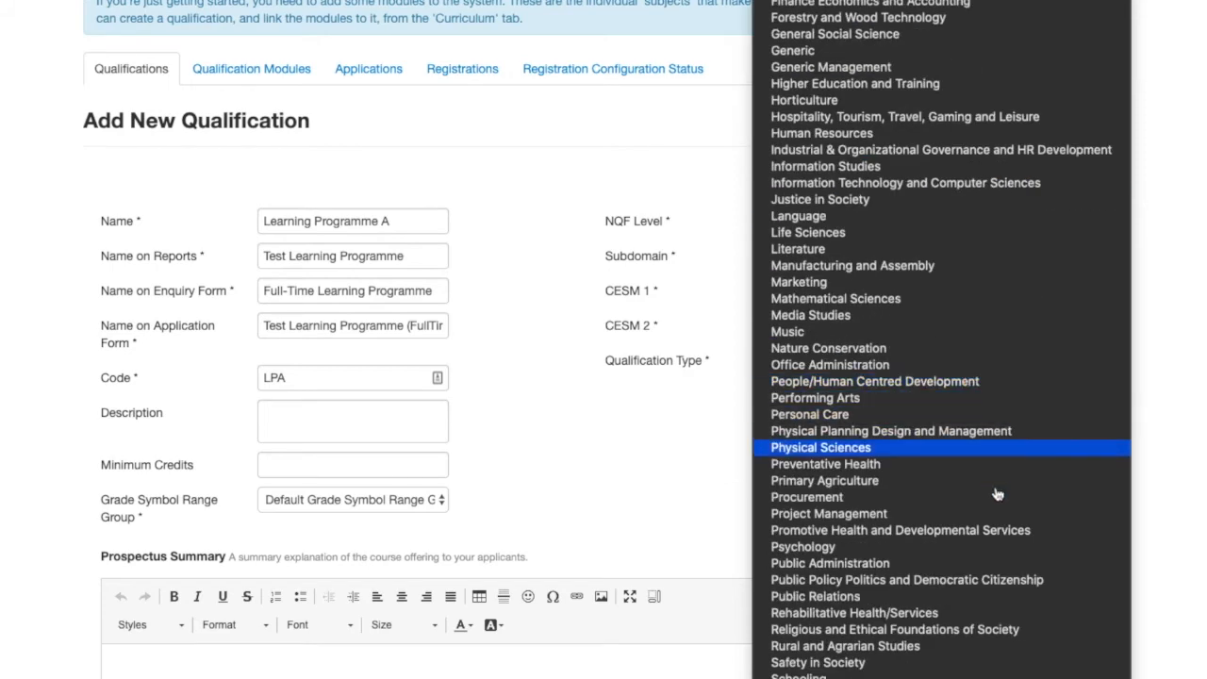
{"action": "left_click", "coordinate": [987, 536]}
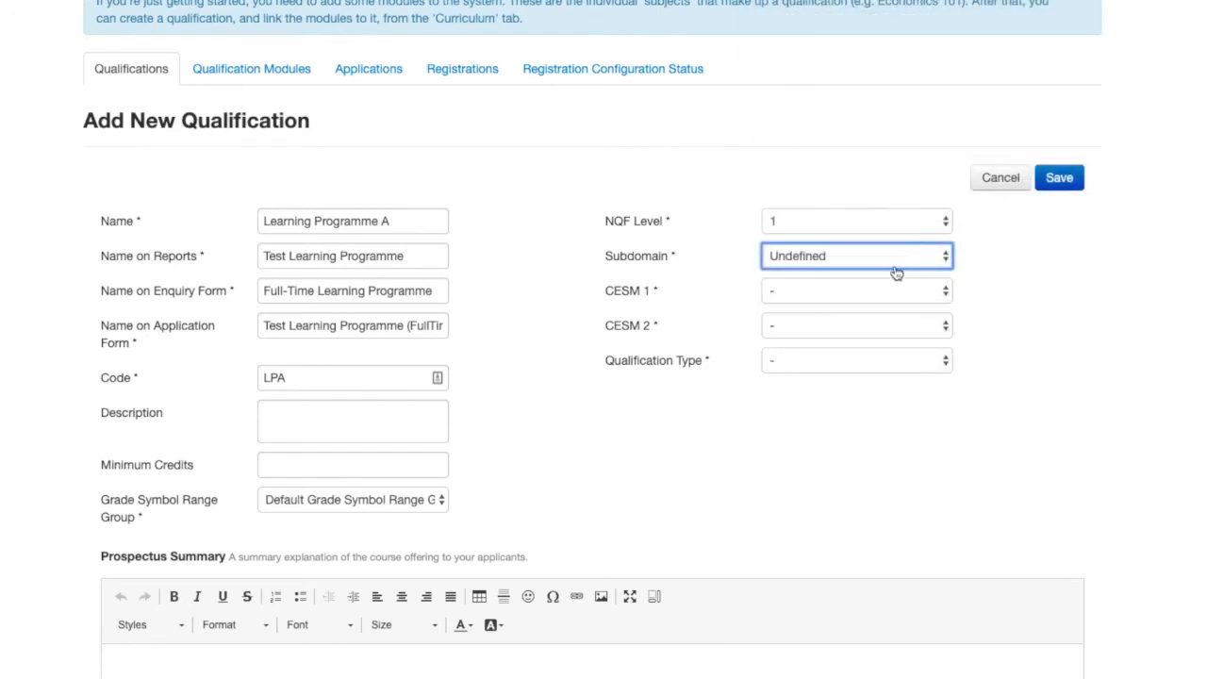
Step: Set CESM 1 to Radio, Television and Digital Communication and the qualification type to National Certificate
{"action": "left_click", "coordinate": [894, 293]}
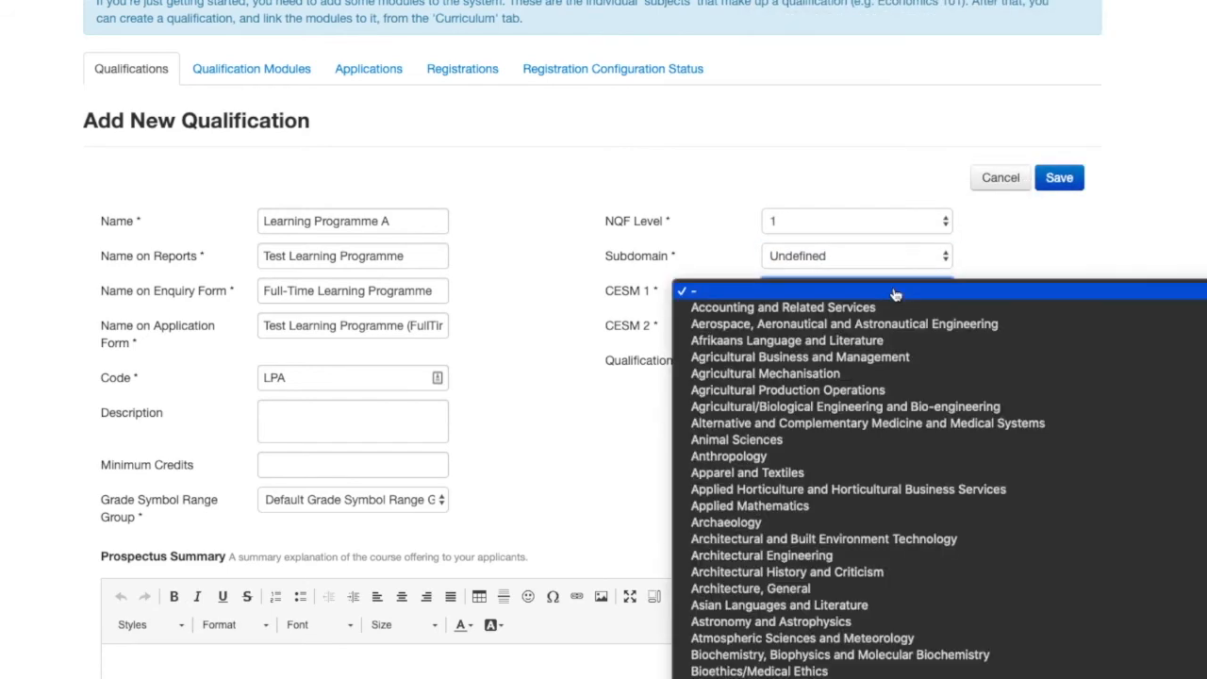
{"action": "scroll", "coordinate": [894, 294], "scroll_direction": "down", "scroll_amount": 20}
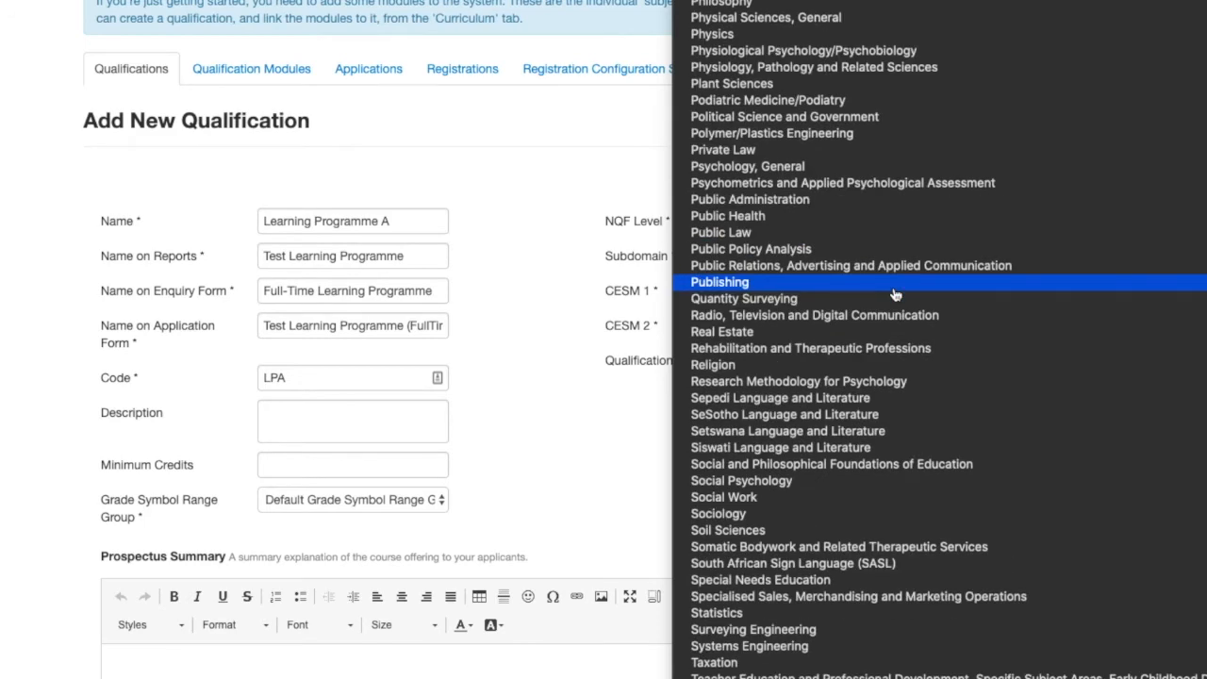
{"action": "scroll", "coordinate": [894, 295], "scroll_direction": "up", "scroll_amount": 4}
{"action": "scroll", "coordinate": [894, 293], "scroll_direction": "down", "scroll_amount": 1}
{"action": "scroll", "coordinate": [894, 296], "scroll_direction": "up", "scroll_amount": 11}
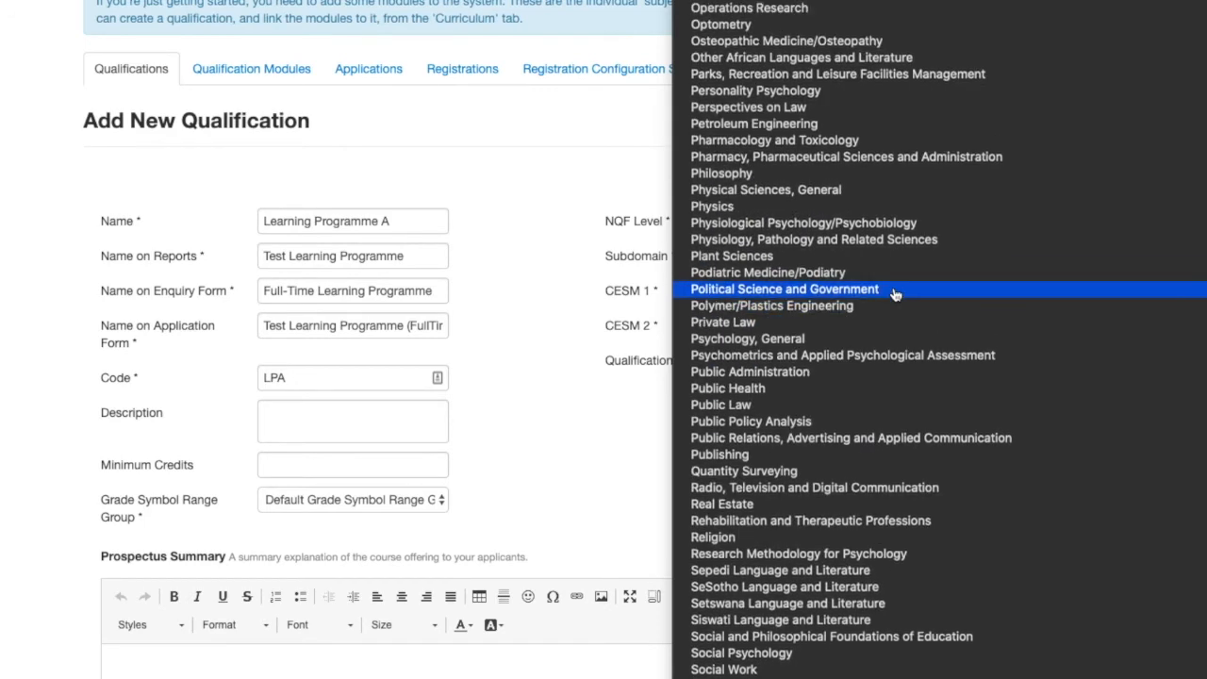
{"action": "scroll", "coordinate": [895, 295], "scroll_direction": "up", "scroll_amount": 12}
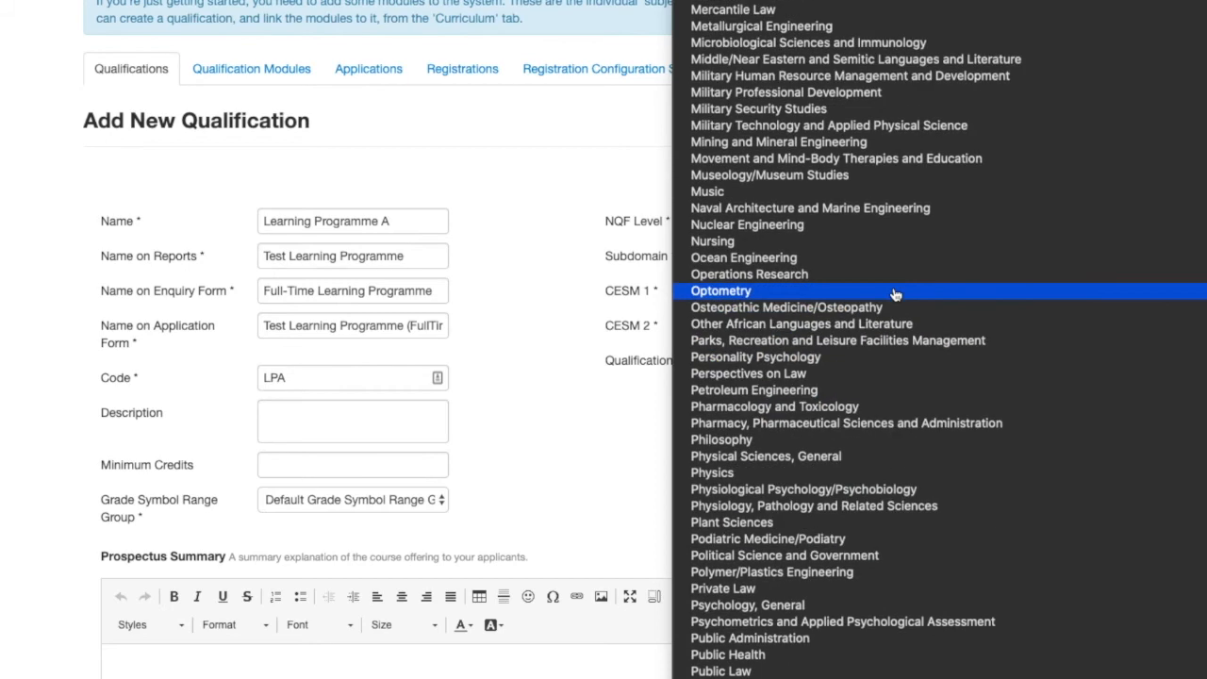
{"action": "scroll", "coordinate": [895, 295], "scroll_direction": "up", "scroll_amount": 8}
{"action": "scroll", "coordinate": [895, 295], "scroll_direction": "down", "scroll_amount": 20}
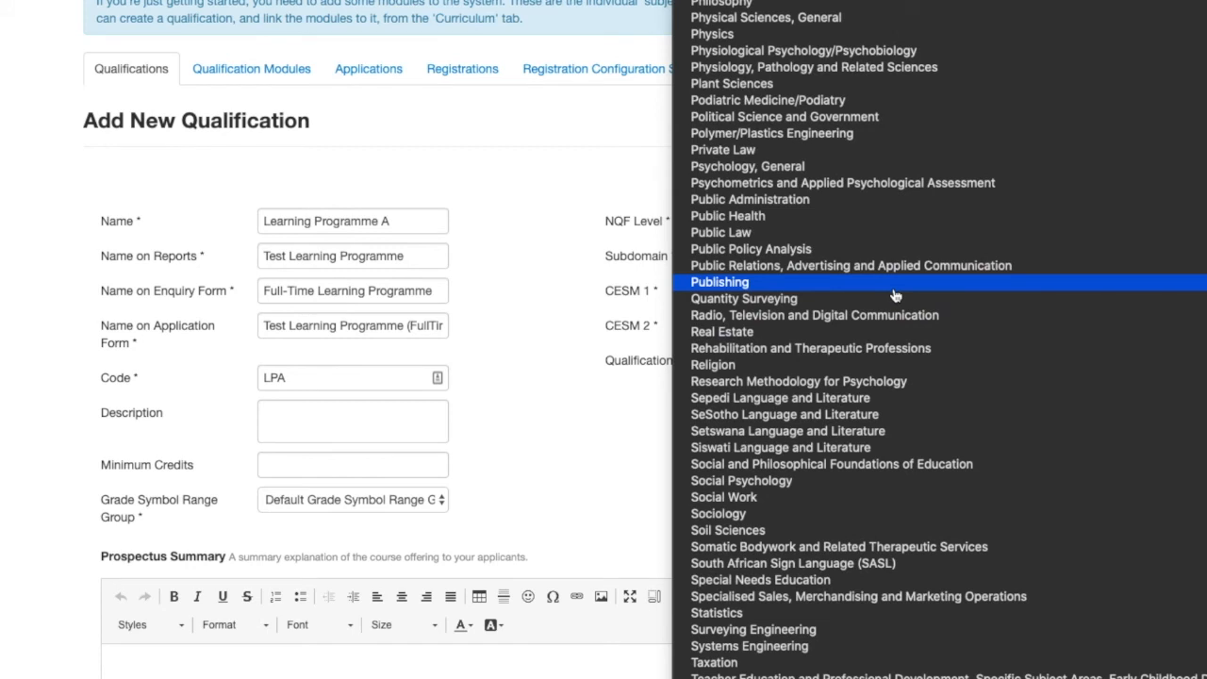
{"action": "scroll", "coordinate": [895, 295], "scroll_direction": "up", "scroll_amount": 11}
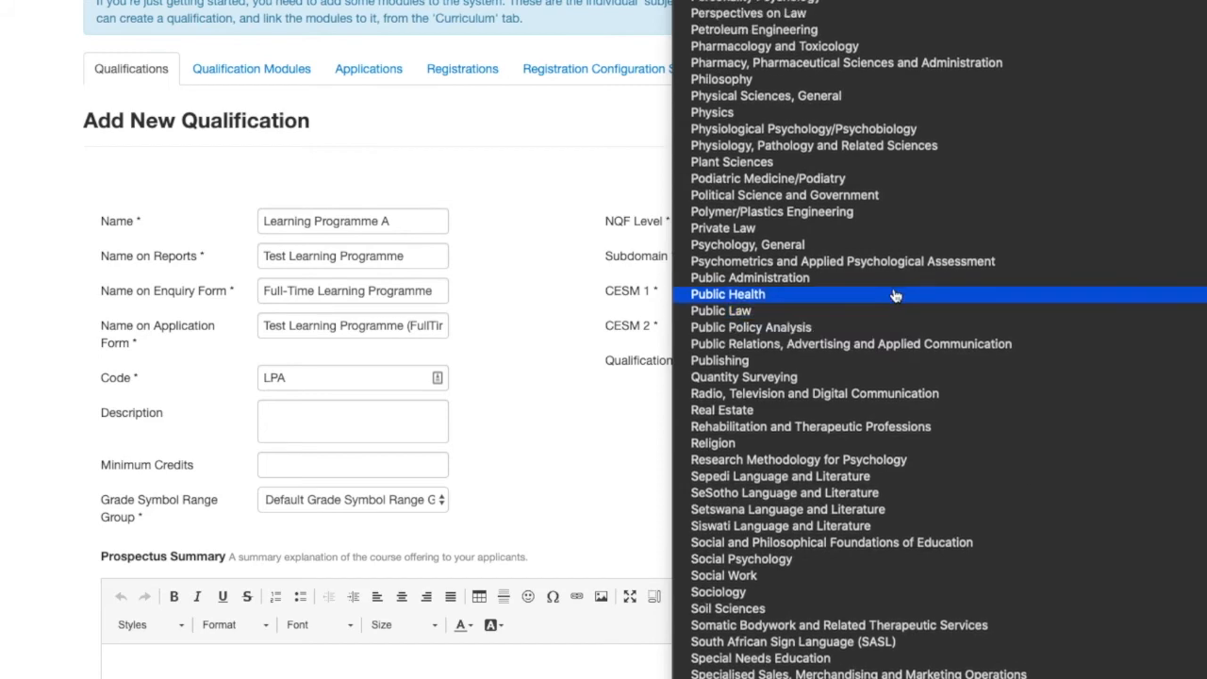
{"action": "scroll", "coordinate": [895, 295], "scroll_direction": "up", "scroll_amount": 8}
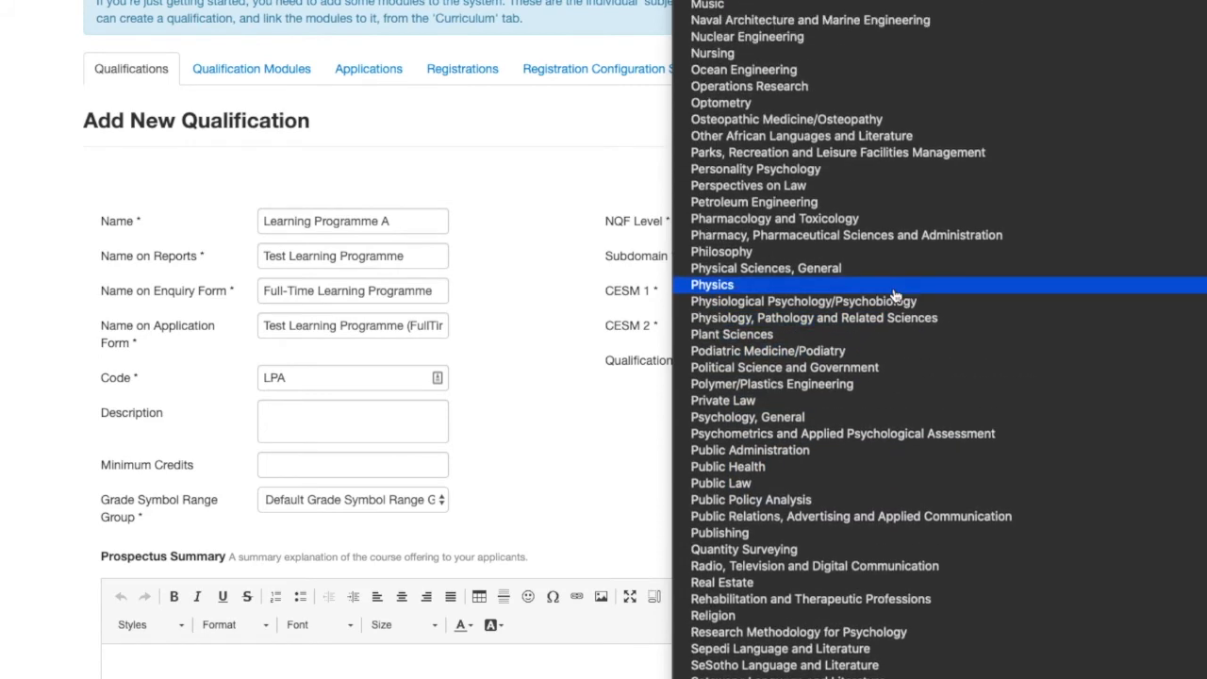
{"action": "left_click", "coordinate": [904, 630]}
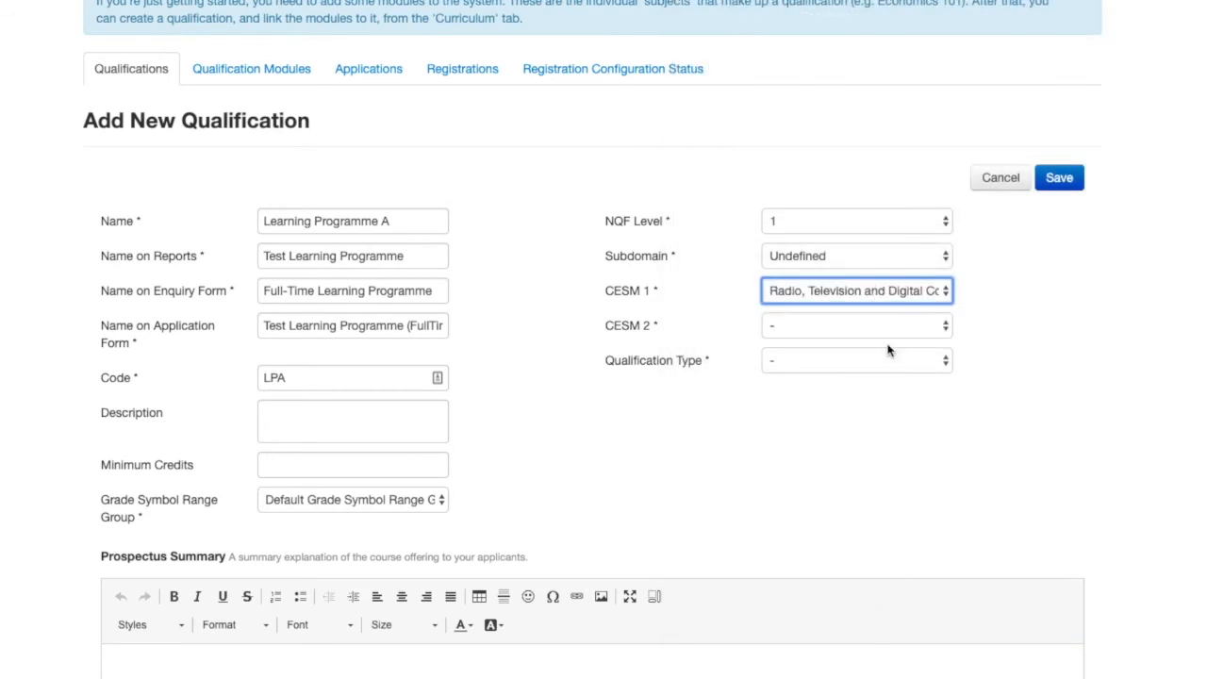
{"action": "left_click", "coordinate": [804, 366]}
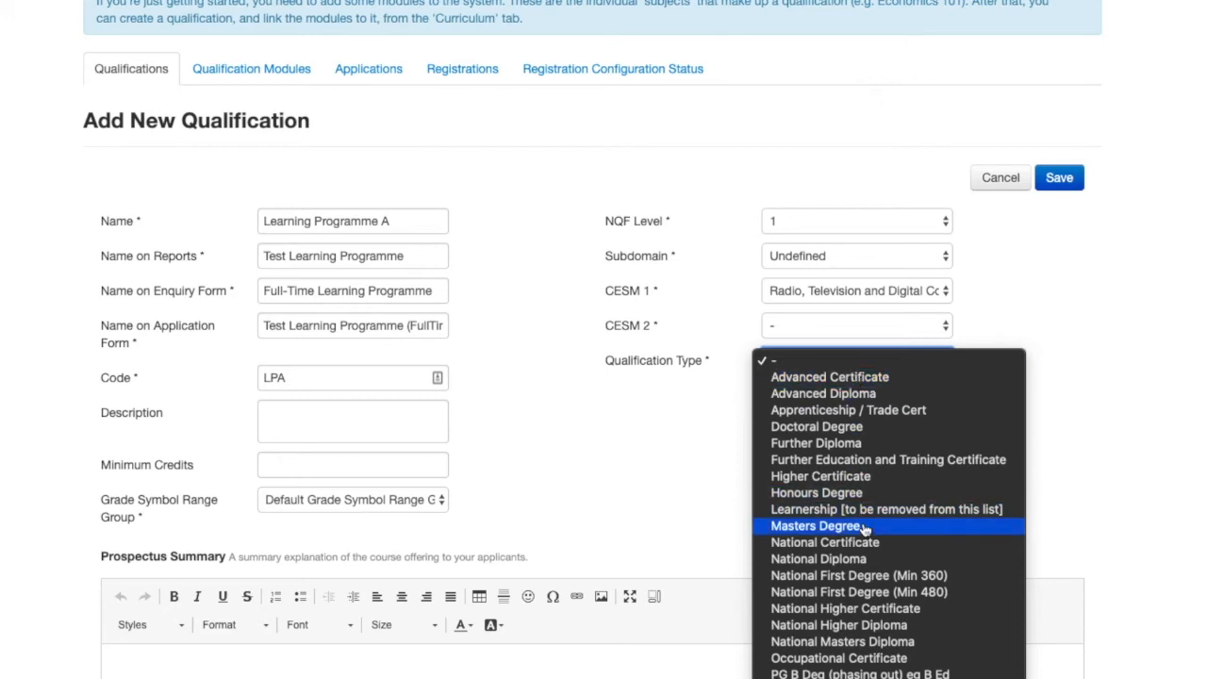
{"action": "left_click", "coordinate": [825, 542]}
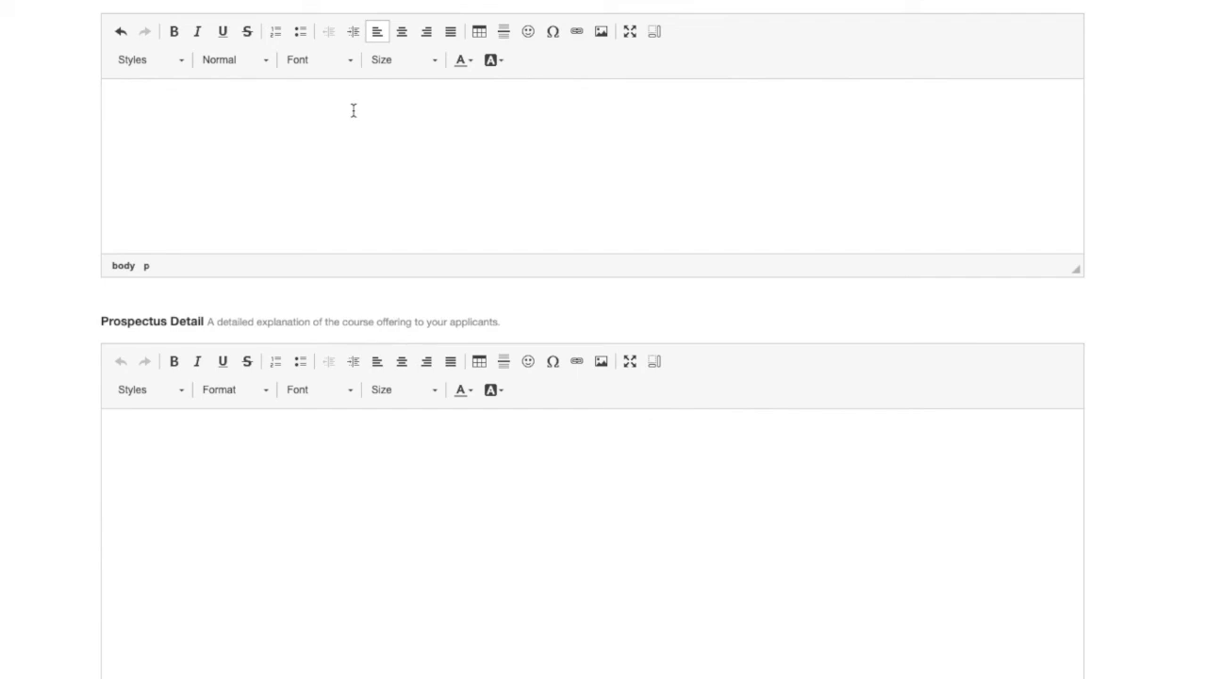
Step: Enter "This is where we place the Prospectus Summary" as the prospectus summary and "This where we place Prospectus Detail" as the prospectus detail
{"action": "type", "text": "This is where we place the "}
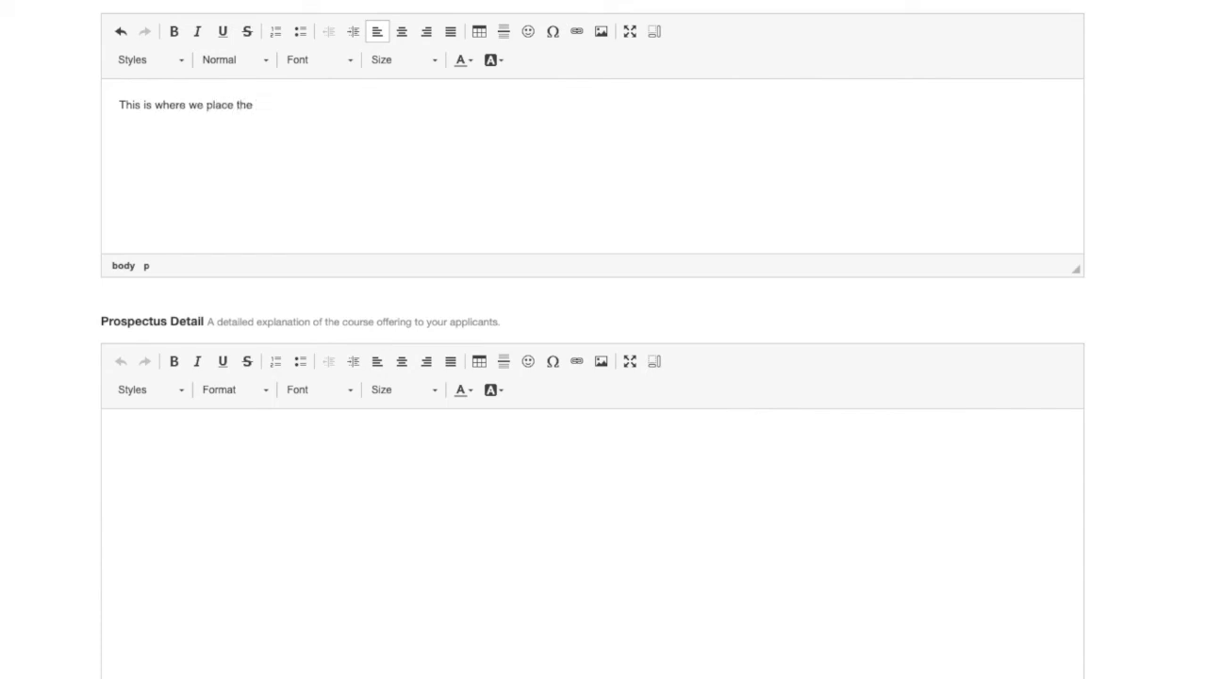
{"action": "type", "text": "Prospectus Summary"}
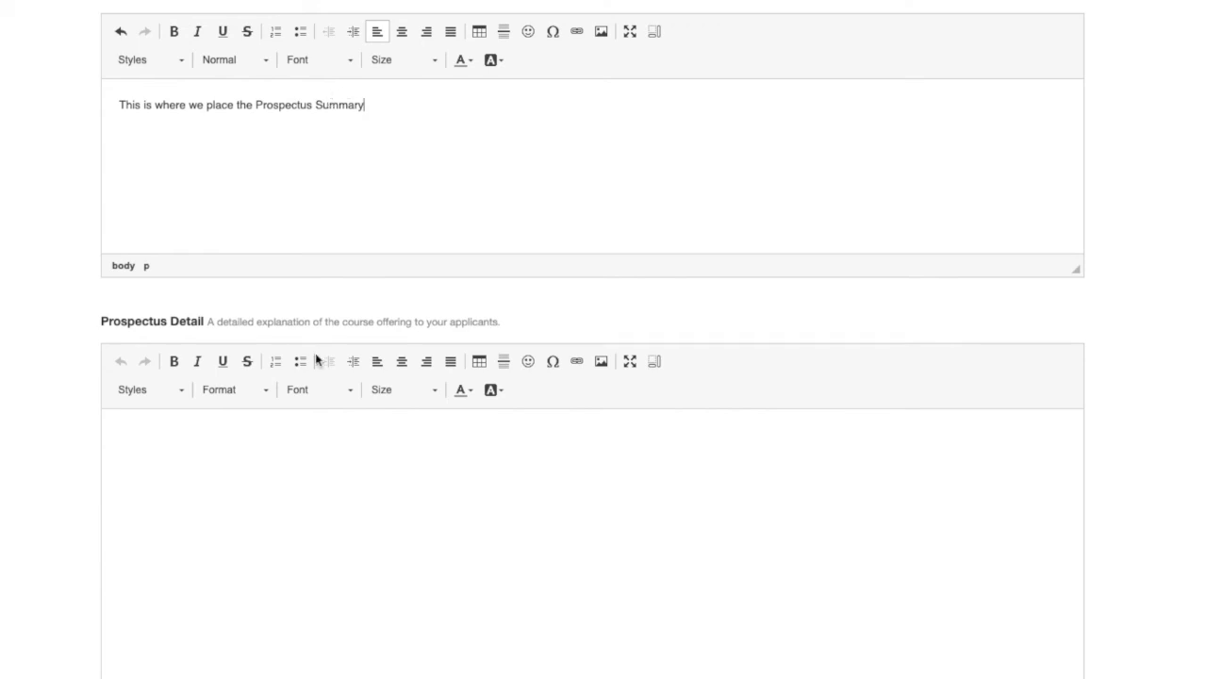
{"action": "left_click", "coordinate": [278, 434]}
{"action": "type", "text": "This where "}
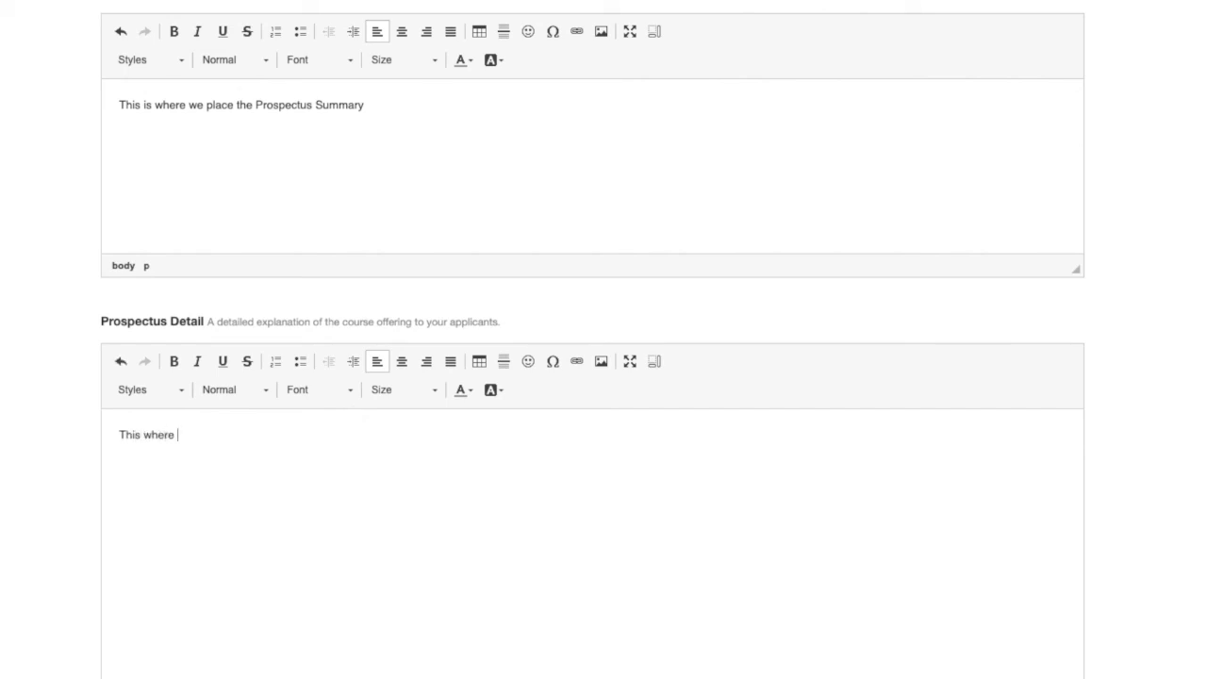
{"action": "type", "text": "we place Prospectus Detail"}
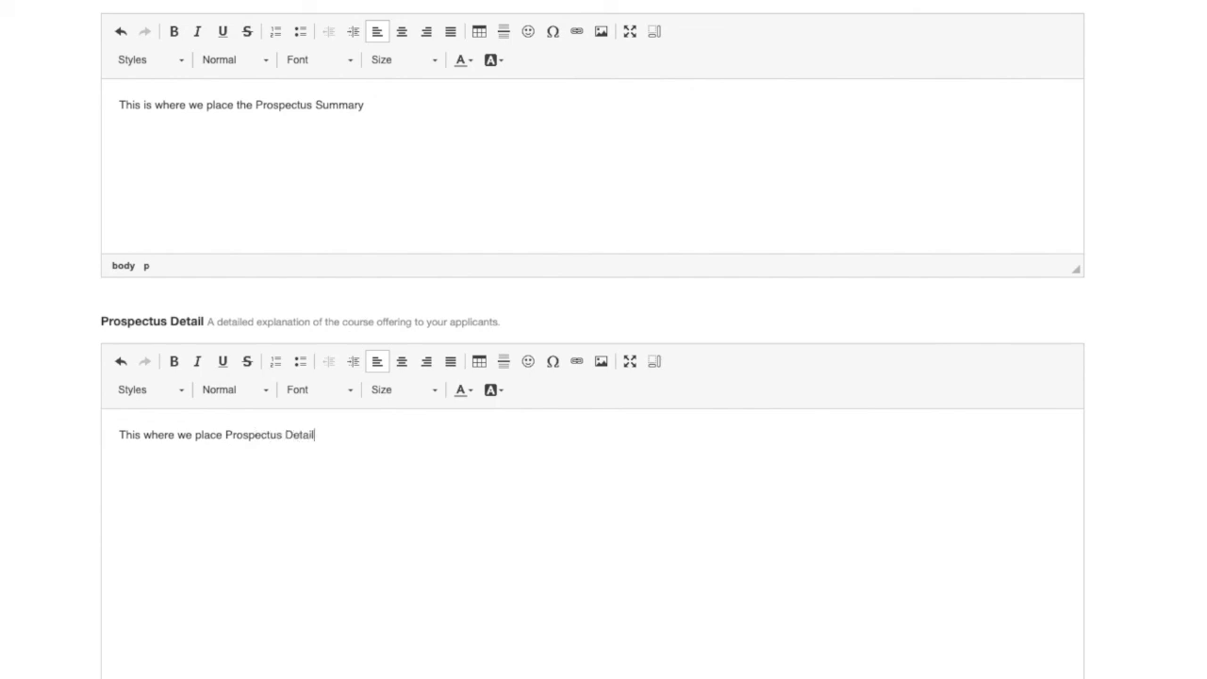
Step: Save the new qualification Learning Programme A
{"action": "scroll", "coordinate": [463, 391], "scroll_direction": "up", "scroll_amount": 10}
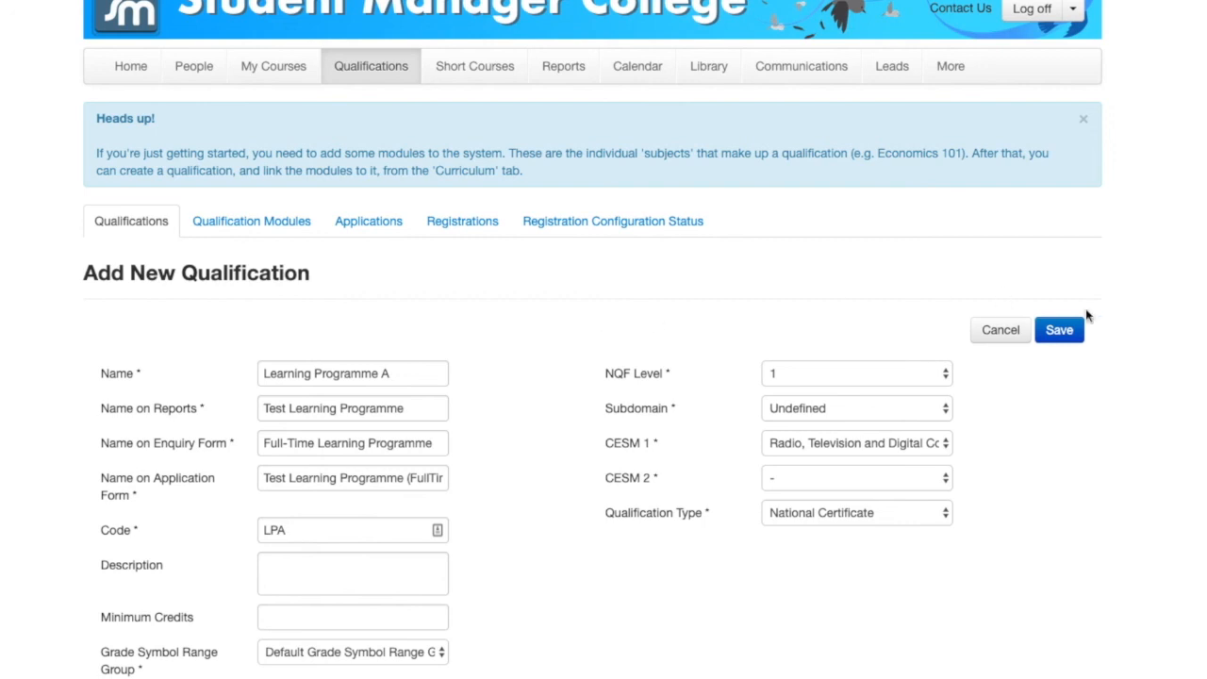
{"action": "left_click", "coordinate": [1074, 336]}
{"action": "left_click", "coordinate": [1074, 338]}
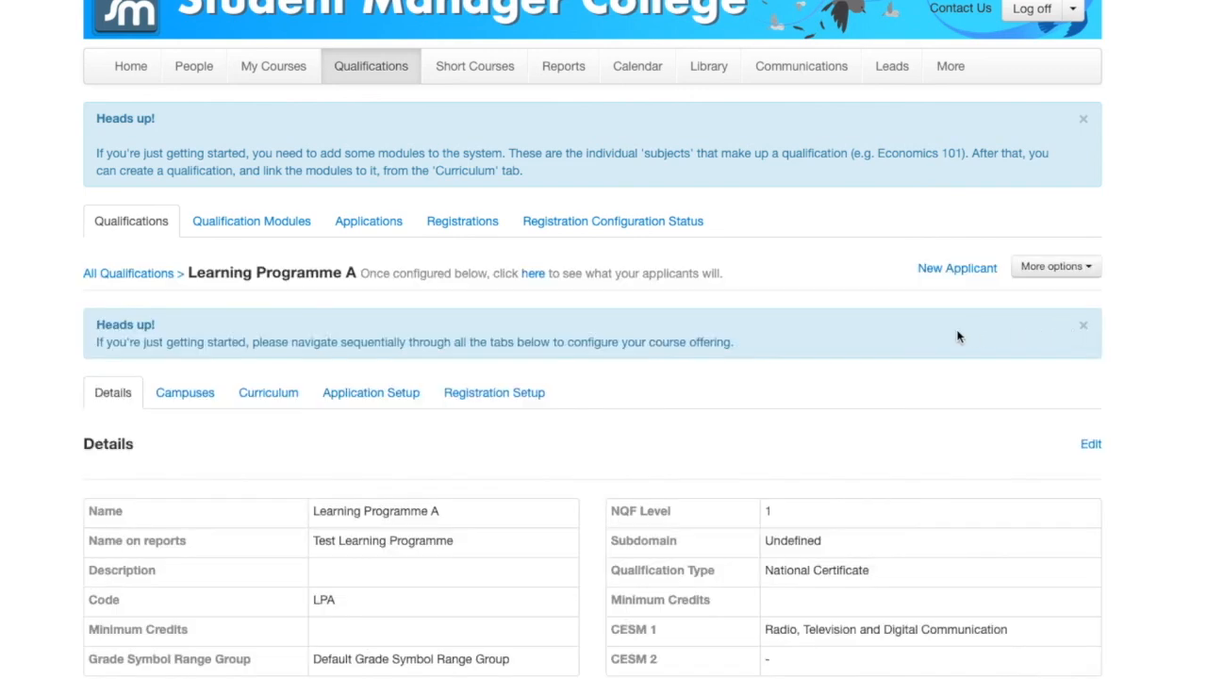
{"action": "scroll", "coordinate": [275, 278], "scroll_direction": "down", "scroll_amount": 3}
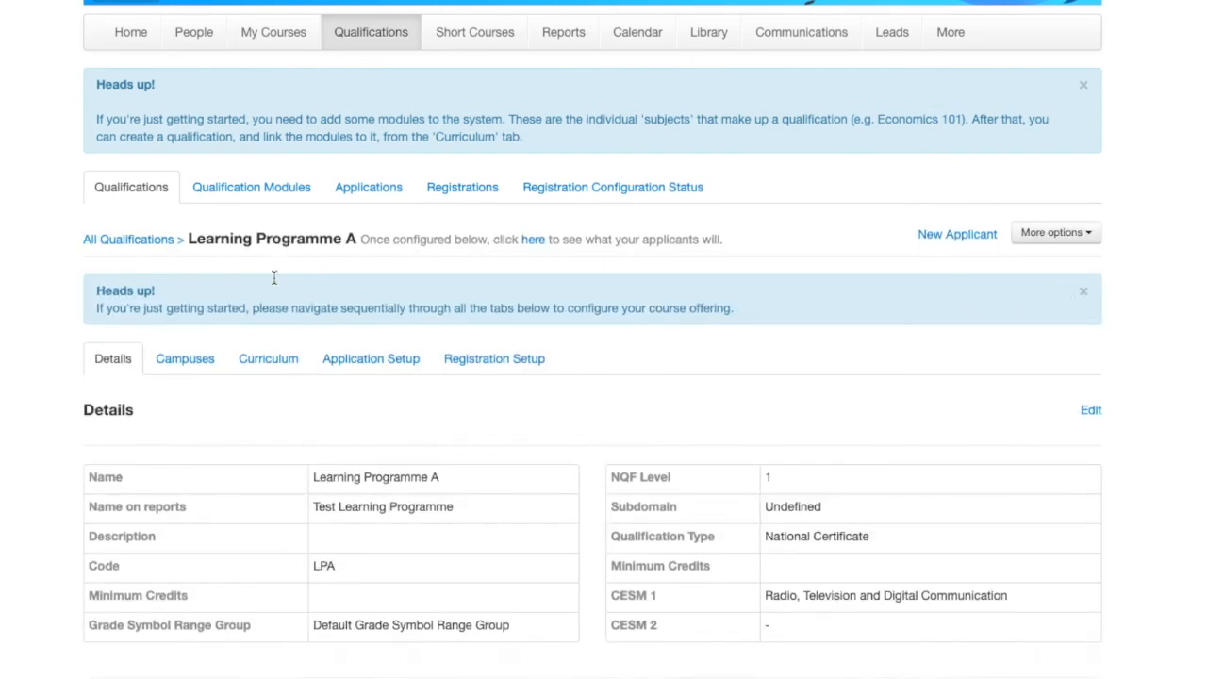
{"action": "scroll", "coordinate": [274, 283], "scroll_direction": "up", "scroll_amount": 1}
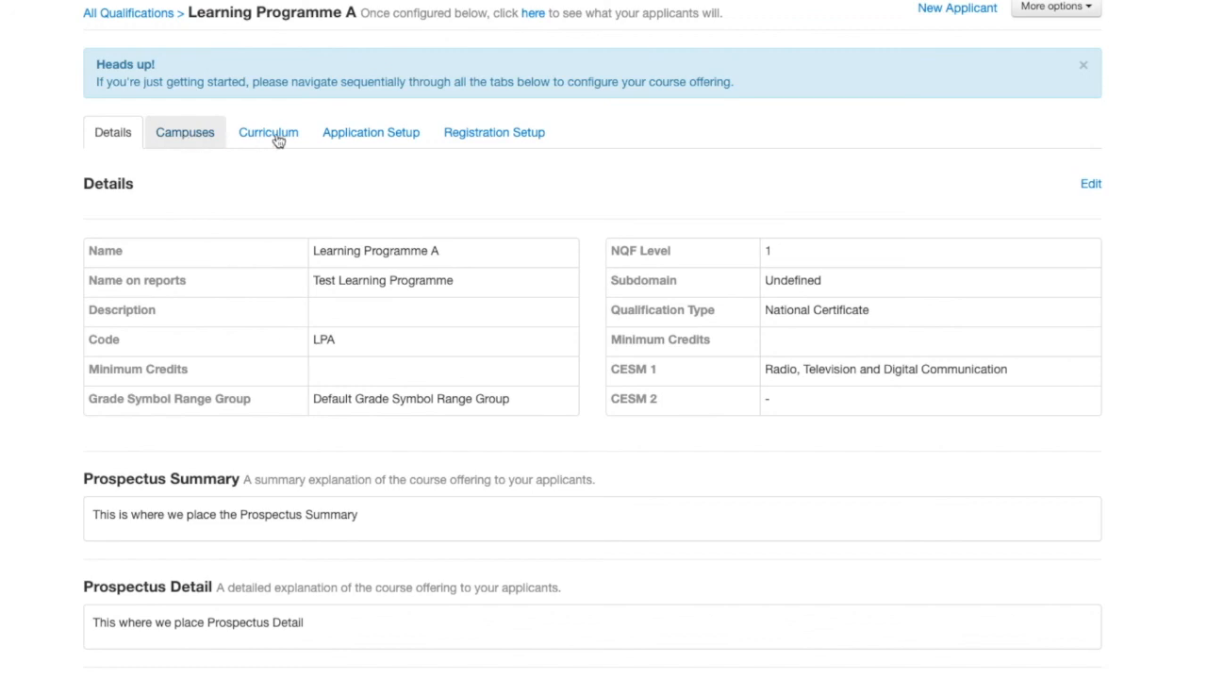
{"action": "scroll", "coordinate": [280, 138], "scroll_direction": "up", "scroll_amount": 2}
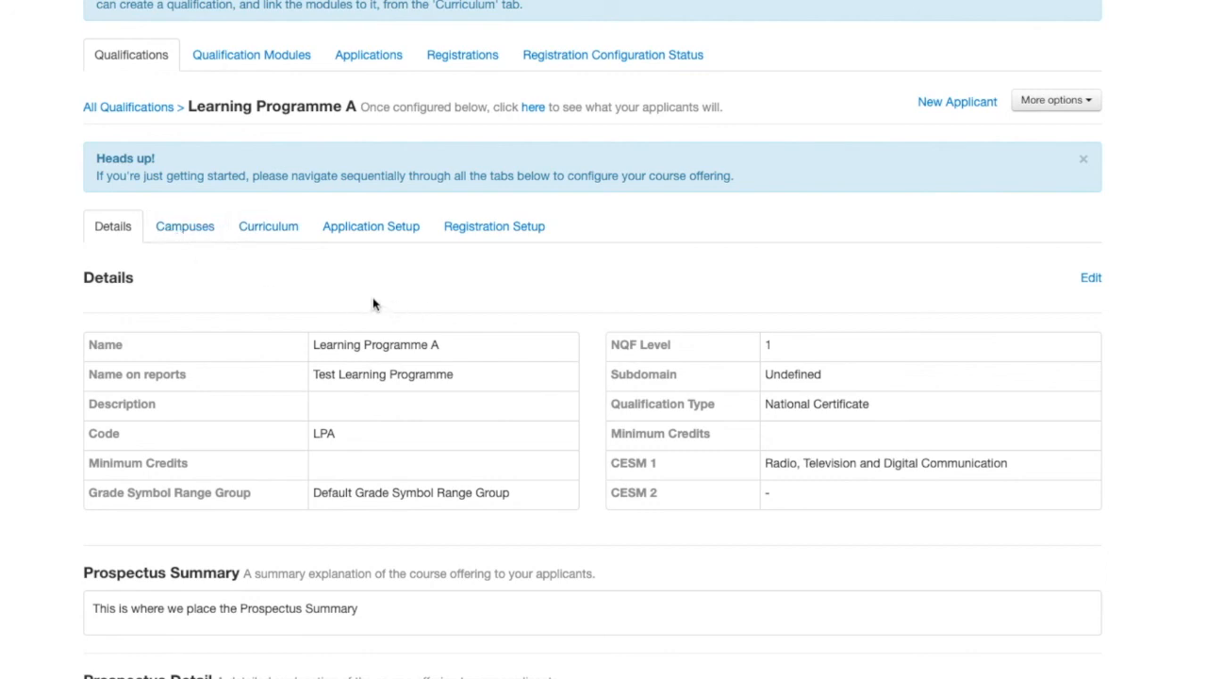
{"action": "scroll", "coordinate": [372, 302], "scroll_direction": "up", "scroll_amount": 3}
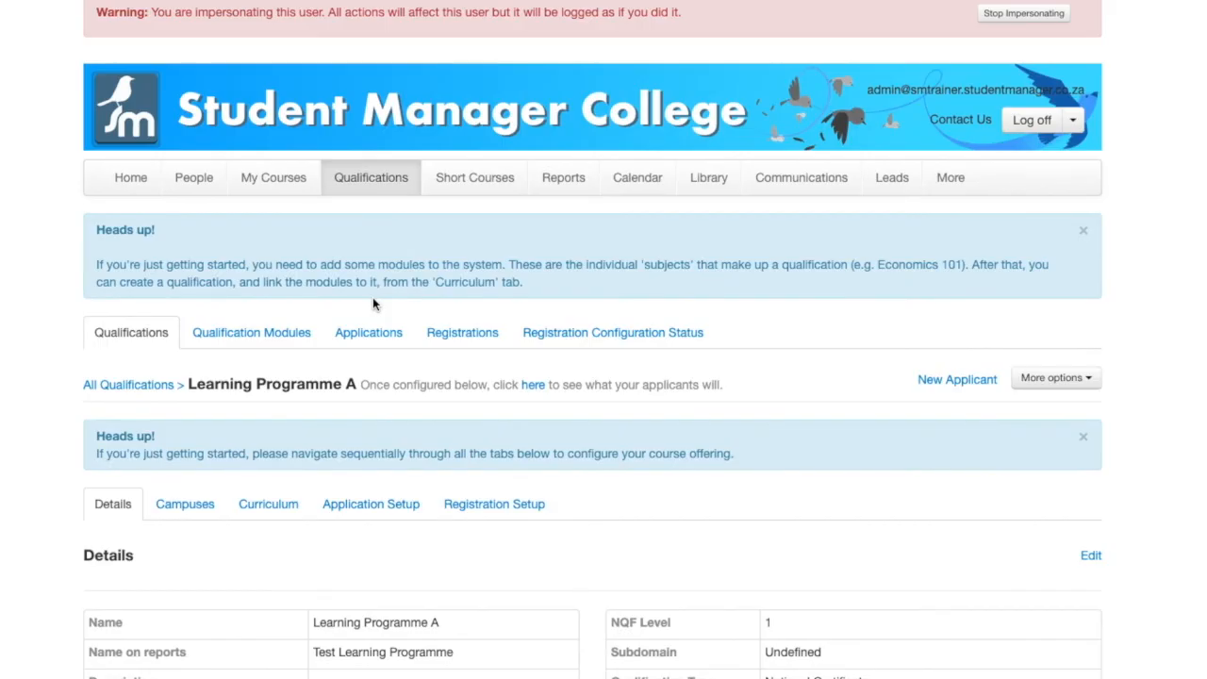